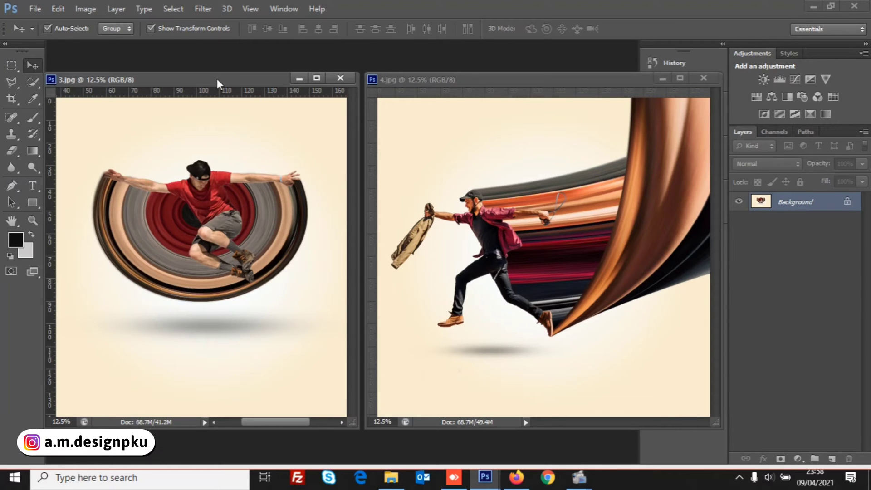
Examine the two finished pixel-stretch examples, 3.jpg and 4.jpg, at 16.67% zoom
key("ctrl+plus")
key("ctrl+plus")
key("ctrl+minus")
key("ctrl+minus")
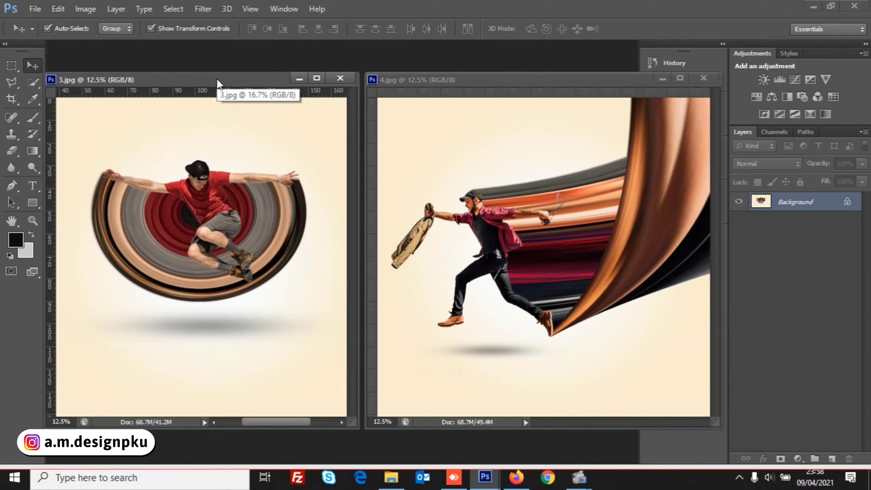
key("ctrl+plus")
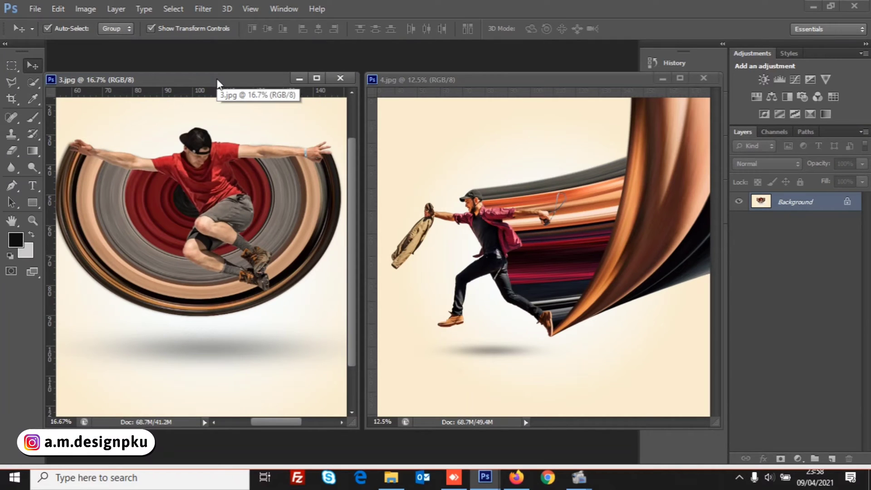
left_click(418, 80)
key("ctrl+plus")
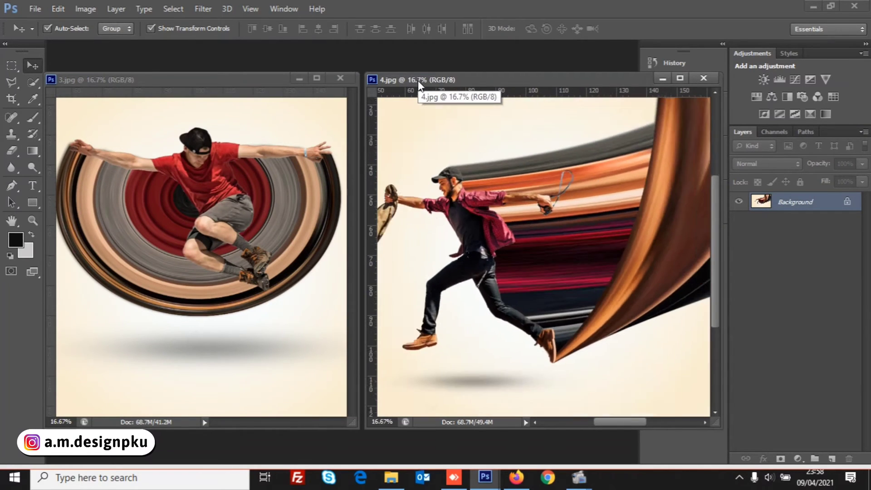
key("ctrl+minus")
key("ctrl+plus")
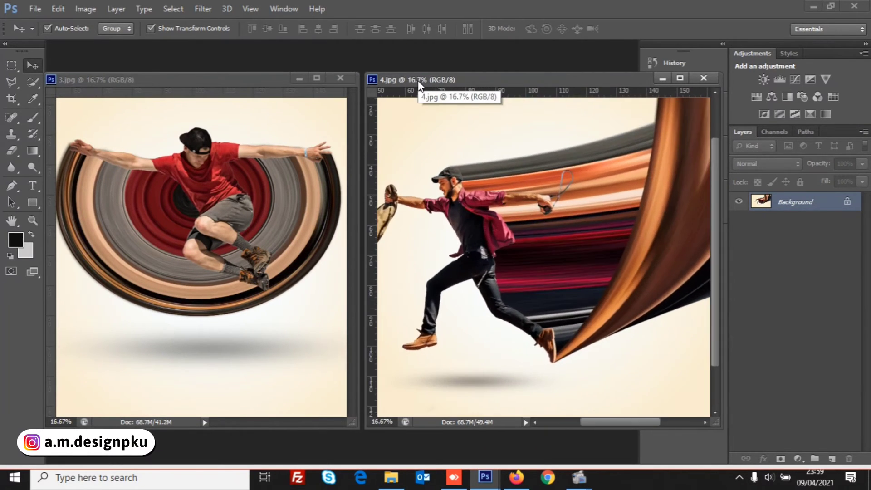
left_click(249, 83)
left_click(249, 83)
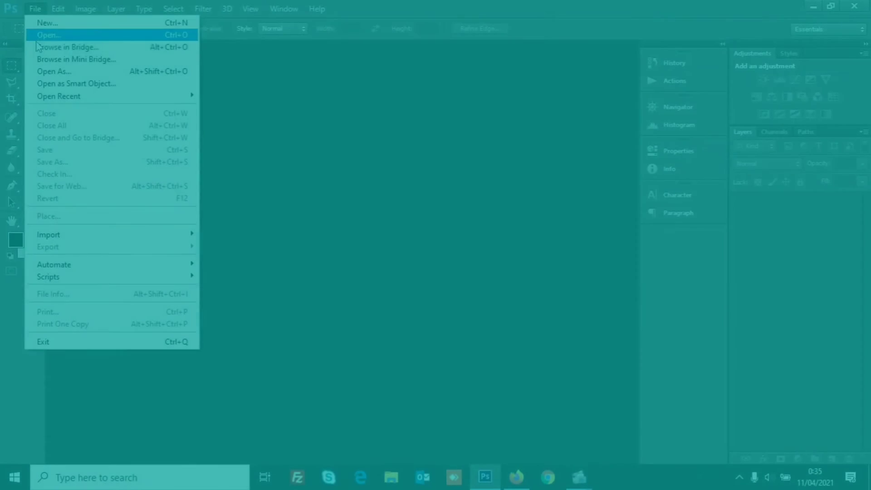
Open footage3.jpg and footage1.png from the pixel stretch effect folder
left_click(45, 35)
double_click(255, 121)
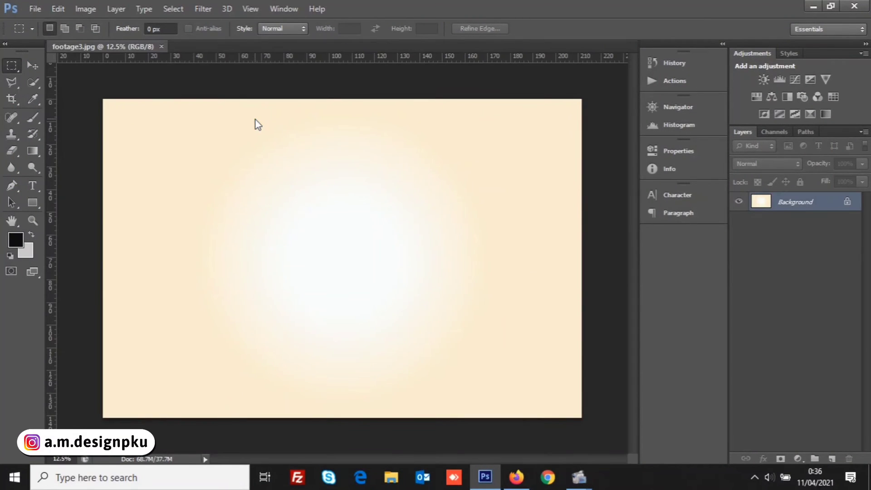
left_click(35, 9)
left_click(46, 36)
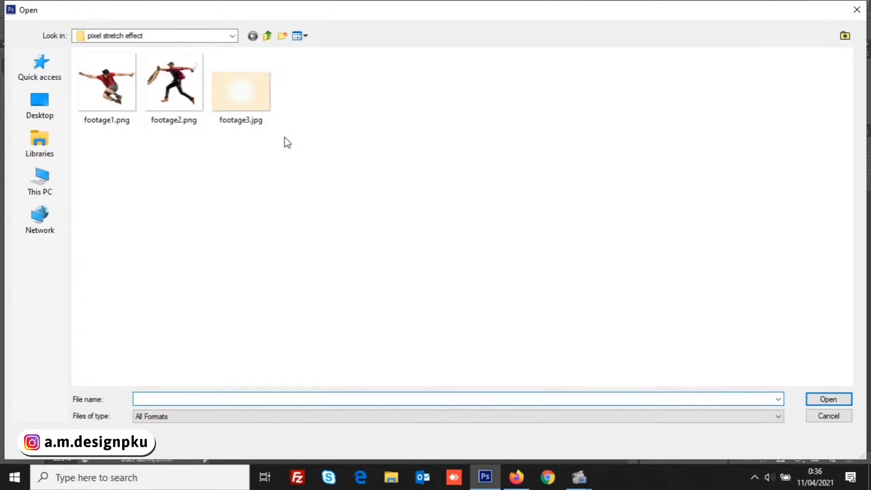
double_click(107, 83)
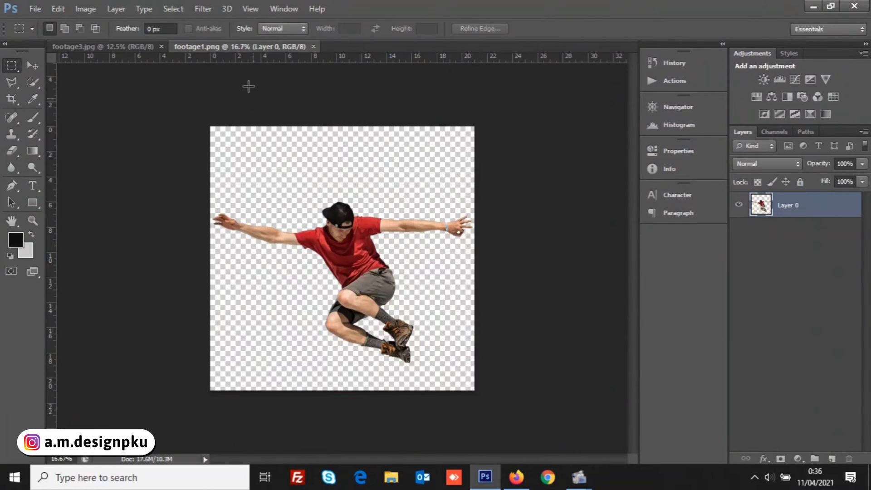
Float the footage1.png window, copy the jumping man into footage3.jpg as a new layer, and minimize the footage1.png window
right_click(241, 48)
left_click(261, 97)
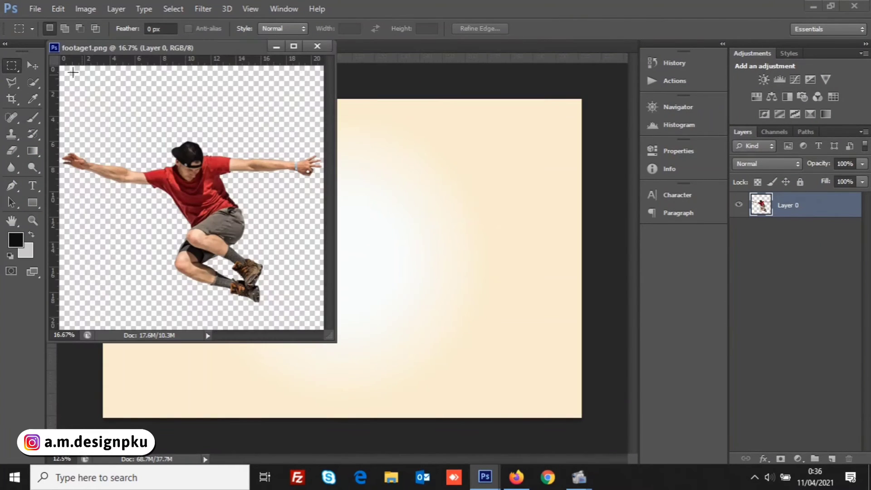
left_click(38, 67)
left_click_drag(222, 200, 380, 215)
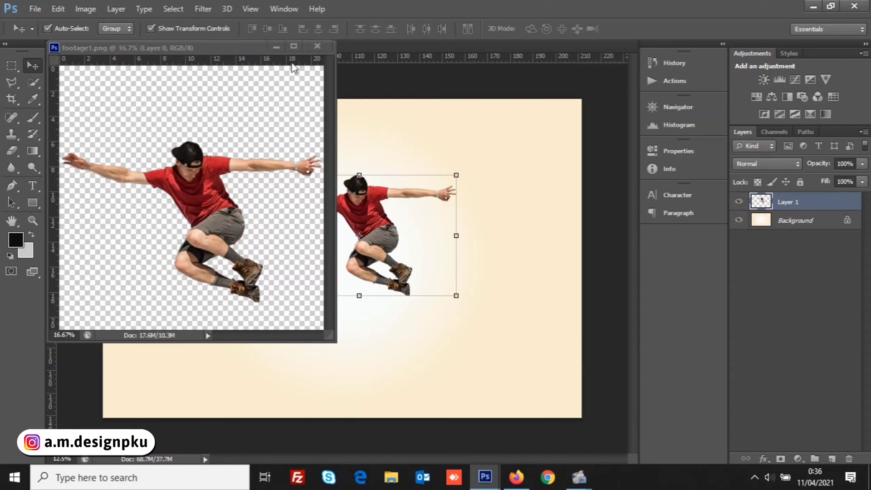
left_click(281, 49)
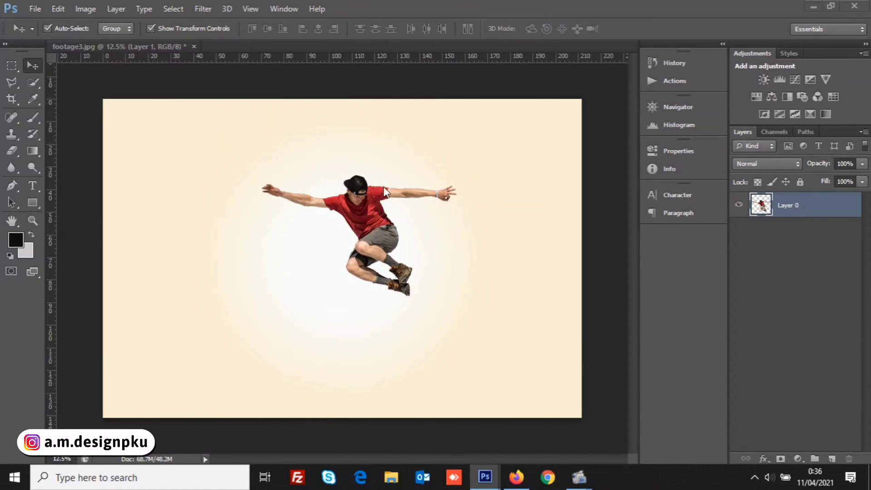
Scale the jumping man up to about 114% and centre him over the bright area of the background
left_click_drag(370, 216, 339, 244)
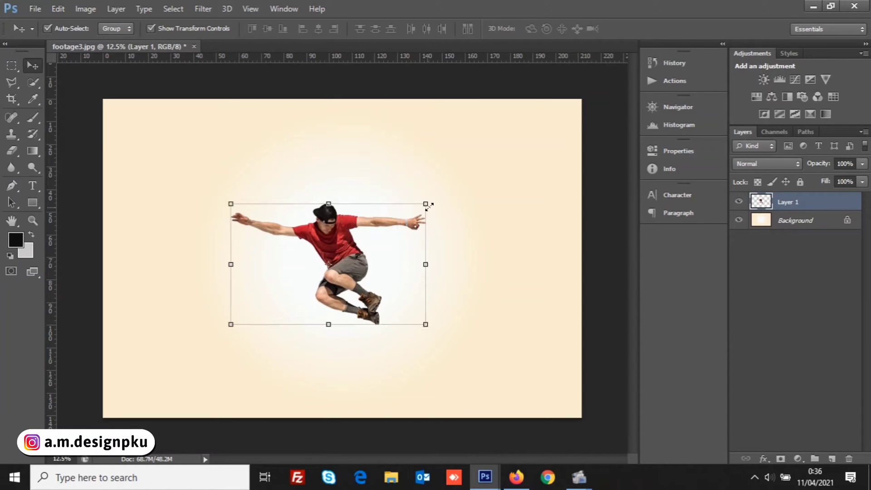
left_click_drag(426, 204, 454, 189)
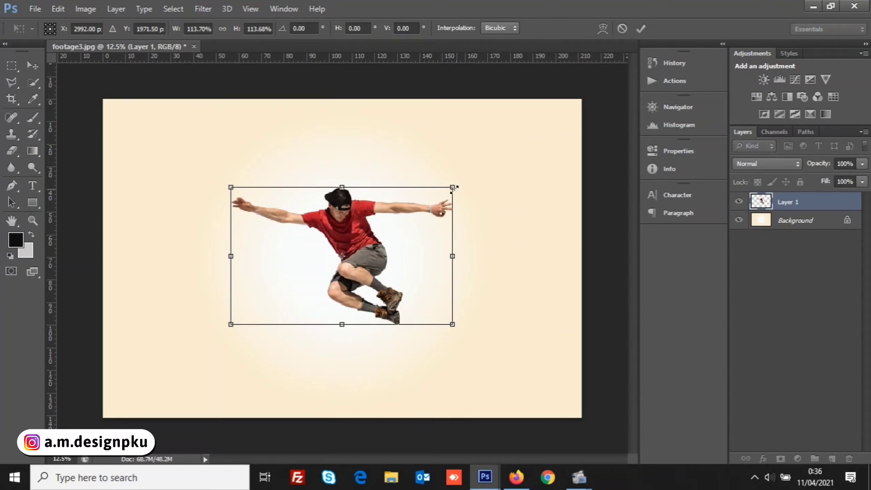
left_click_drag(343, 256, 335, 246)
key("Return")
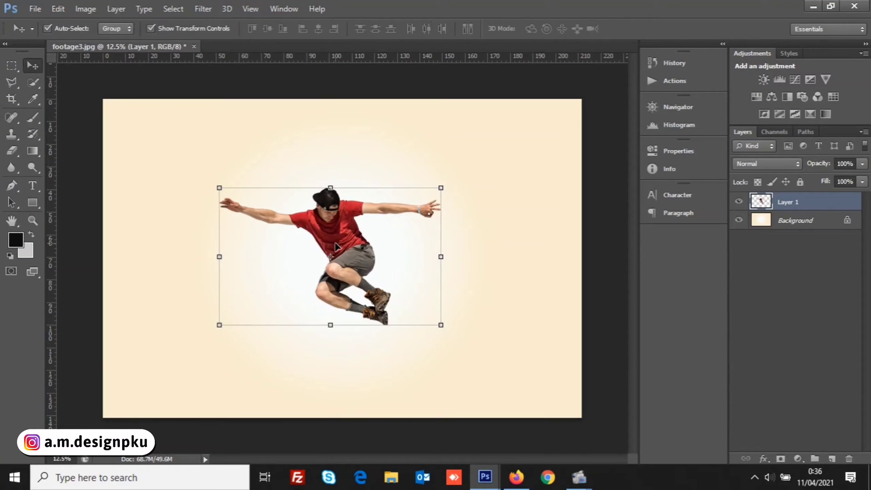
Select a narrow vertical strip of the lower shoe on Layer 1 with the Rectangular Marquee tool and copy it to a new layer
left_click(584, 250)
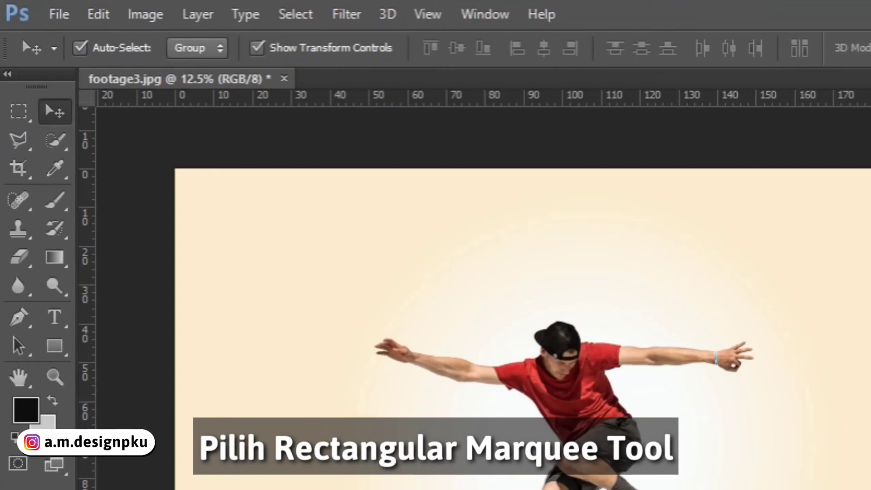
left_click(567, 394)
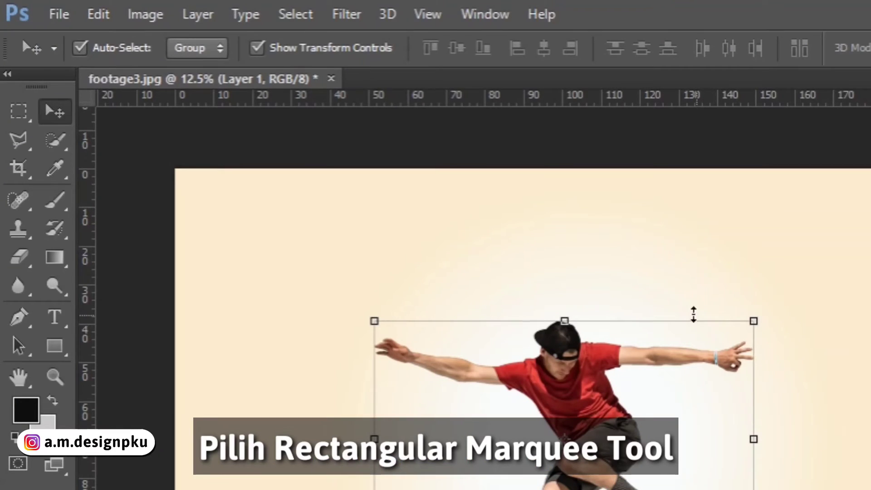
left_click(22, 112)
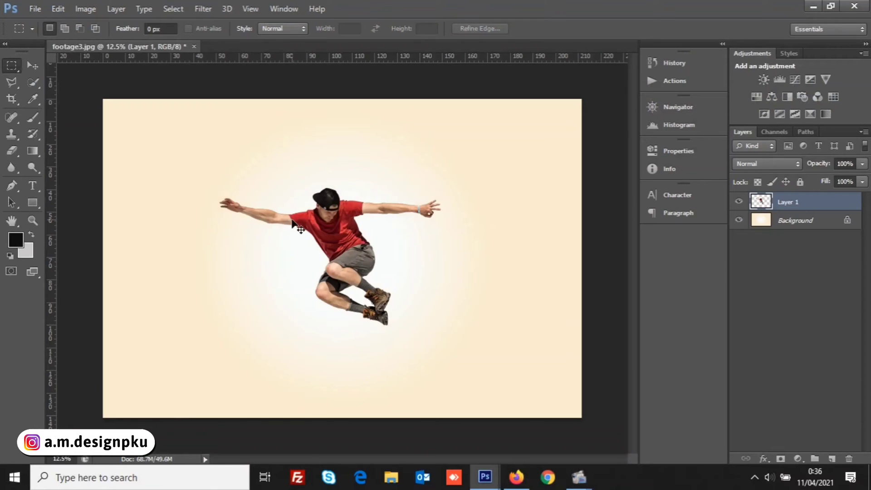
key("ctrl+plus")
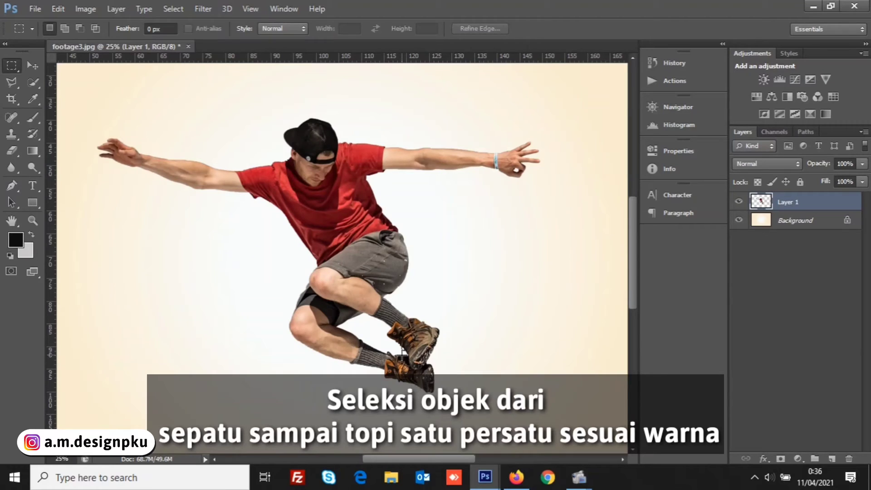
left_click_drag(402, 355, 411, 379)
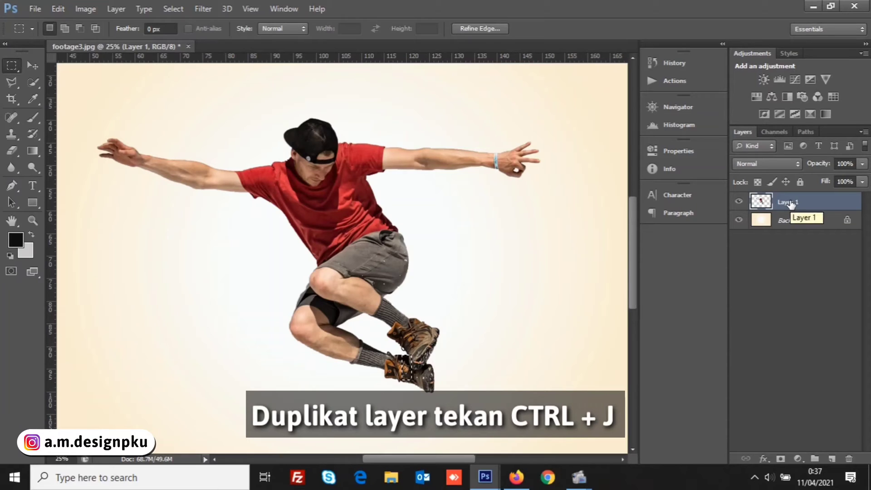
key("ctrl+j")
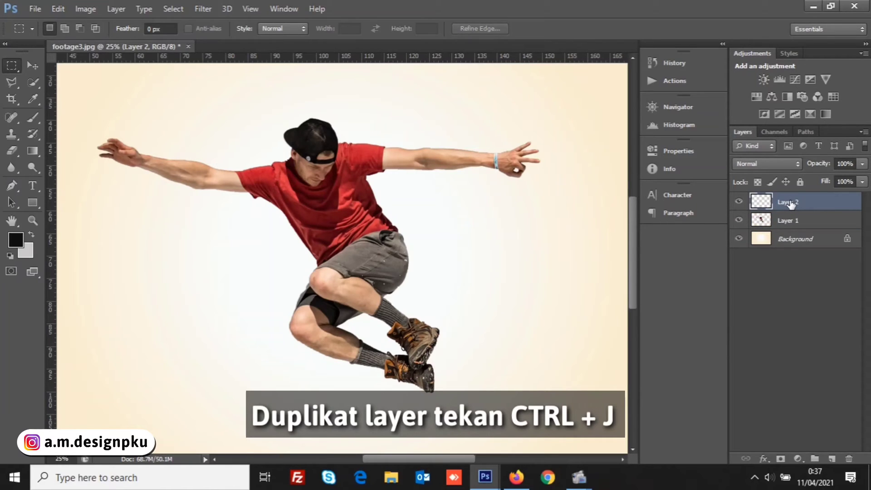
Stretch the shoe strip horizontally so it spans the full width of the canvas
key("ctrl+minus")
left_click(37, 65)
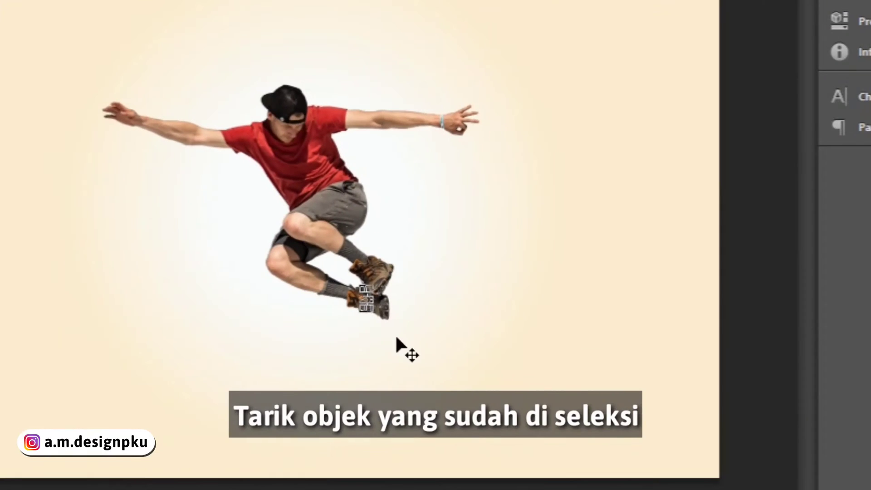
left_click_drag(369, 299, 717, 331)
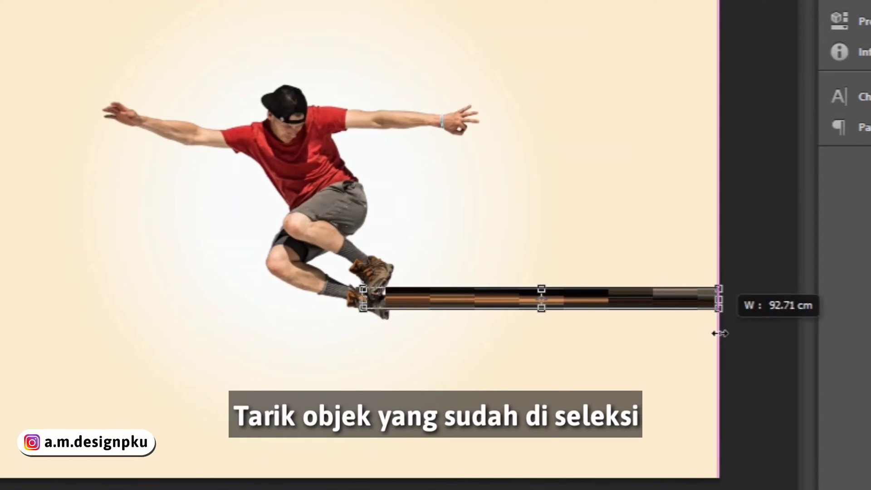
left_click_drag(265, 302, 0, 303)
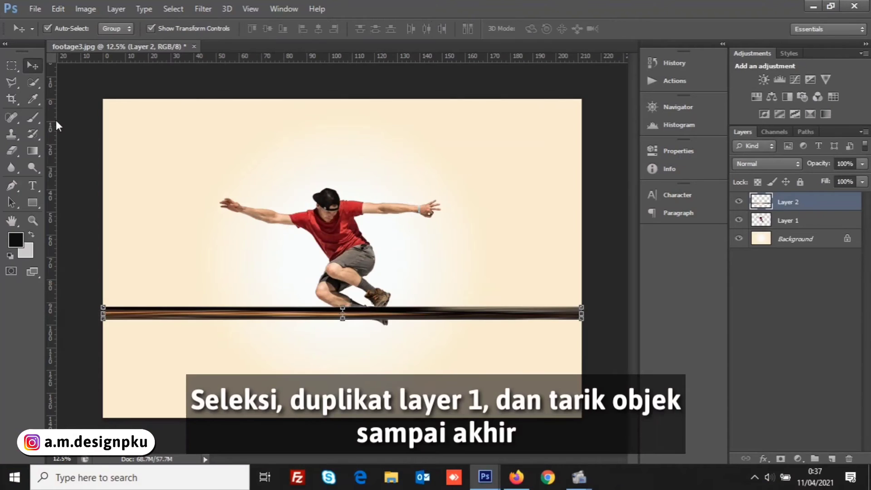
Select a narrow vertical strip of skin on the man's upper leg and copy it from Layer 1 to a new layer
left_click(12, 67)
scroll(345, 268, "up", 1)
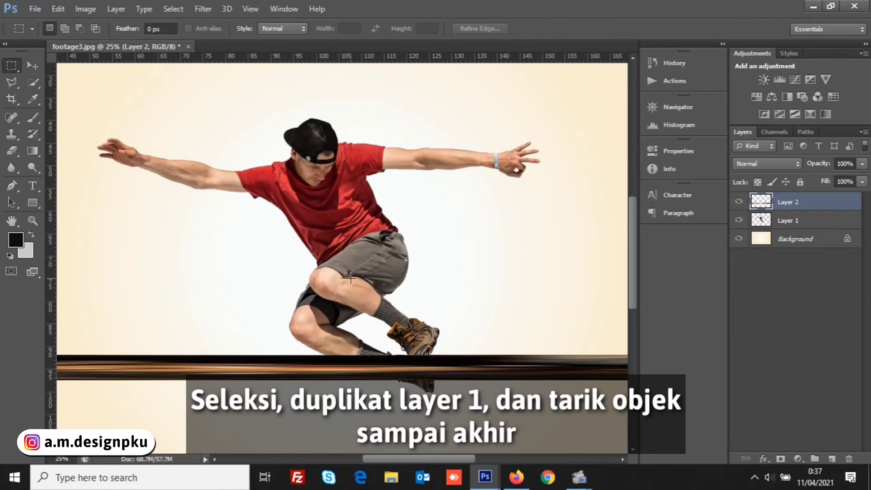
left_click_drag(350, 277, 362, 303)
left_click(806, 221)
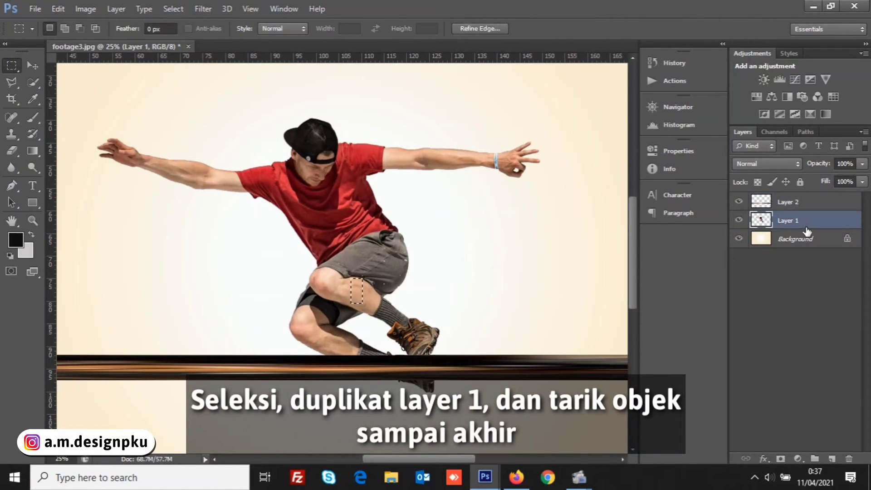
key("ctrl+j")
Stretch the skin strip across the full canvas width and place it directly above the shoe band
left_click(31, 64)
key("ctrl+minus")
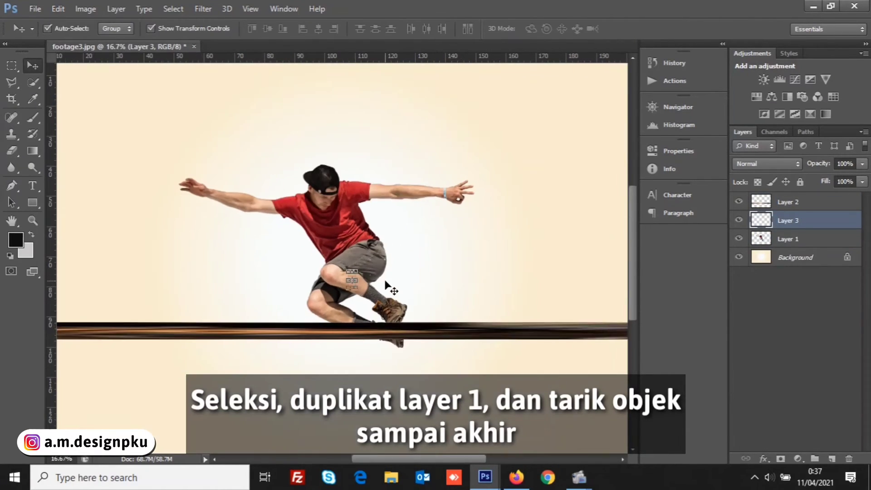
key("ctrl+minus")
key("ctrl+t")
left_click_drag(355, 275, 582, 275)
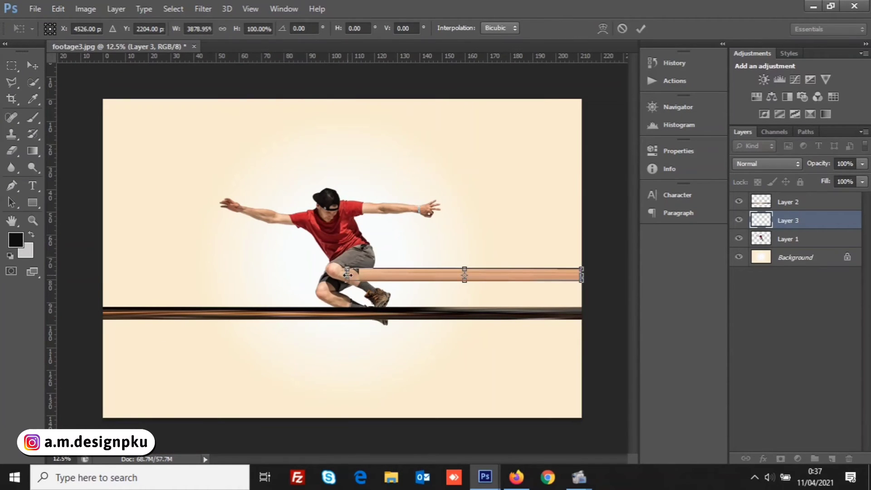
left_click_drag(347, 274, 102, 275)
key("Return")
left_click_drag(402, 280, 402, 305)
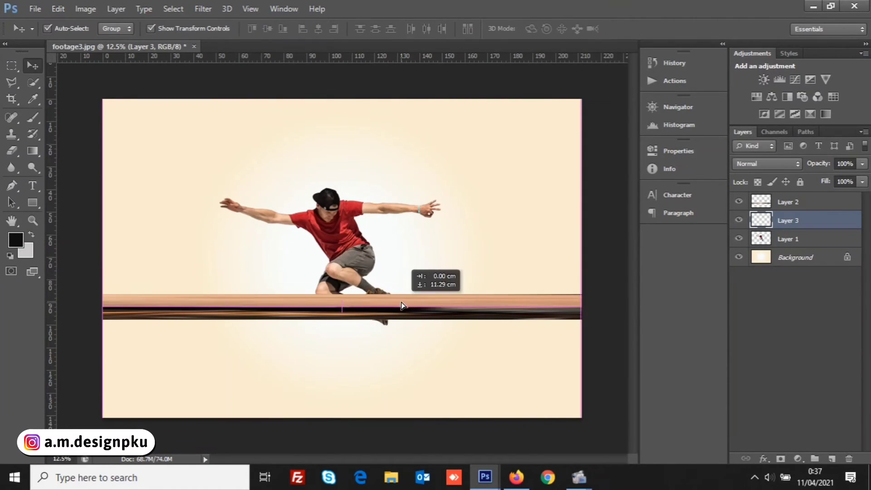
Copy a narrow strip of the grey shorts from Layer 1 and stretch it across the canvas directly above the skin band
left_click(787, 239)
left_click(11, 66)
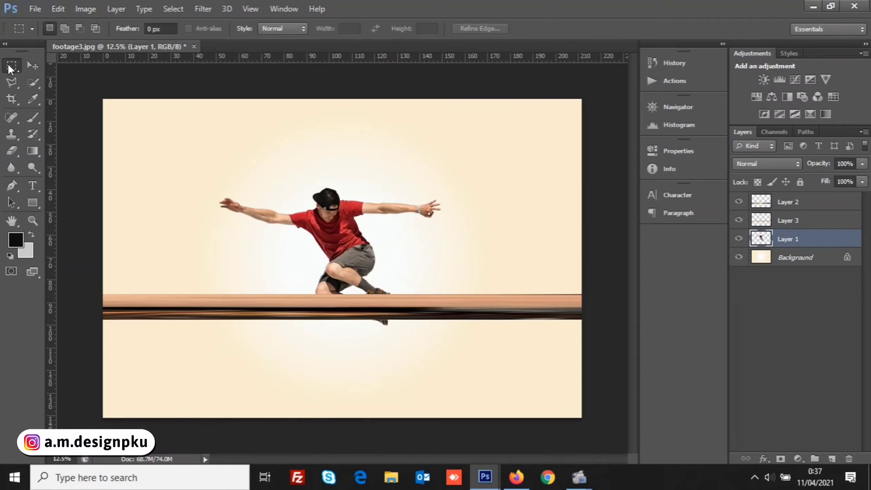
mouse_move(350, 250)
left_mouse_down()
mouse_move(353, 266)
mouse_move(575, 248)
mouse_move(582, 257)
mouse_move(186, 247)
mouse_move(101, 259)
left_mouse_up()
key("ctrl+j")
left_click(32, 66)
left_click_drag(393, 257, 391, 284)
key("Return")
Copy a narrow strip of the red shirt from Layer 1 and stretch it across the canvas directly above the grey band
left_click(789, 258)
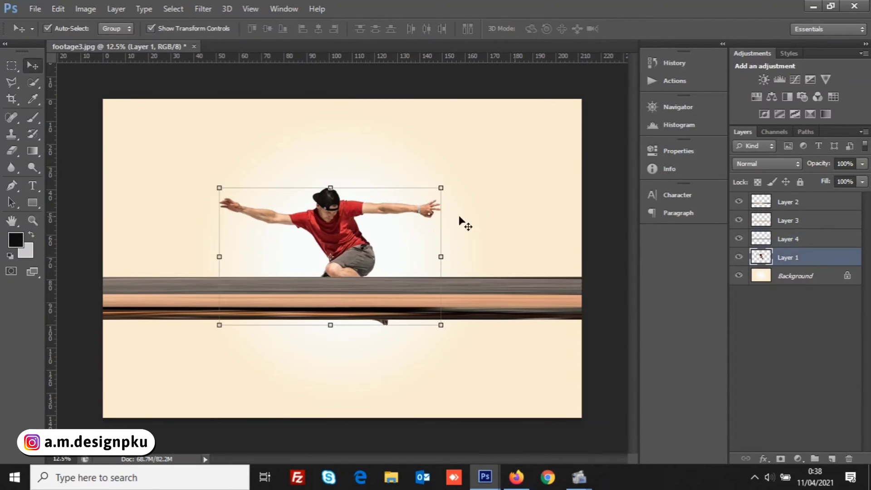
left_click(12, 65)
left_click_drag(330, 226, 101, 254)
key("ctrl+j")
left_click(32, 65)
key("ctrl+t")
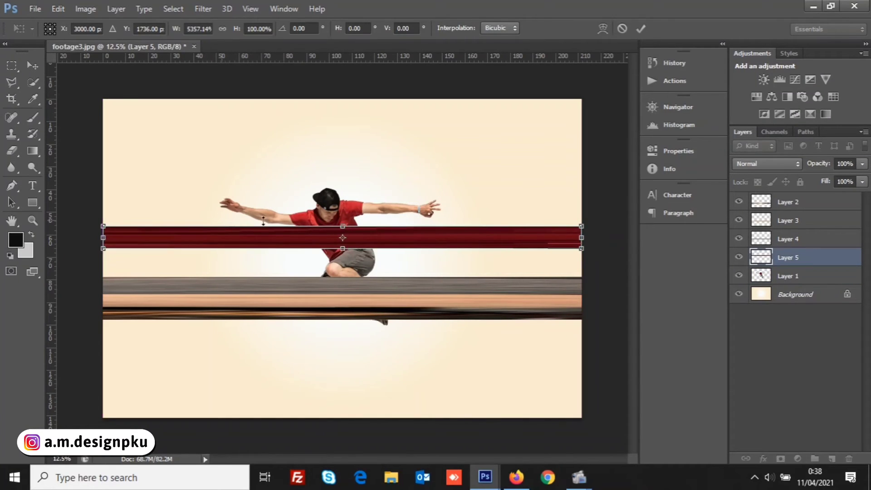
left_click_drag(438, 237, 437, 263)
key("Return")
left_click(607, 231)
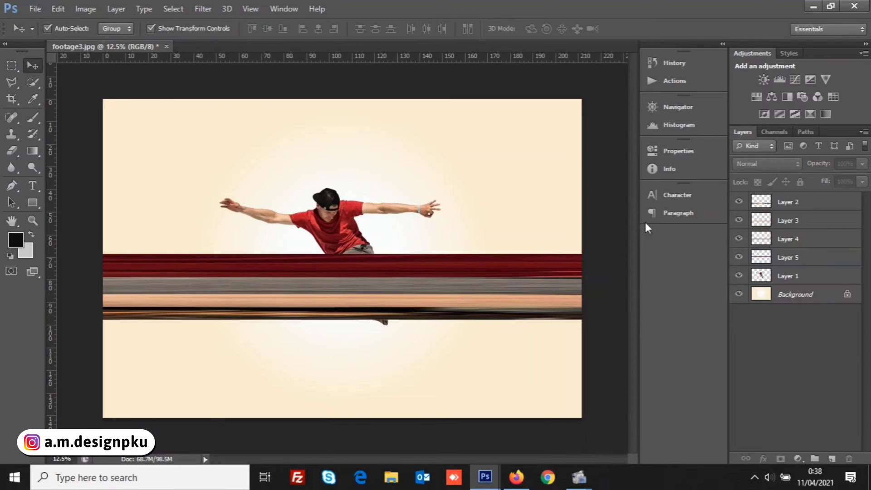
Copy a narrow strip of the black cap from Layer 1 and stretch it across the canvas directly above the red band
left_click(770, 275)
left_click(11, 66)
left_click_drag(323, 193, 578, 229)
key("ctrl+j")
left_click(33, 65)
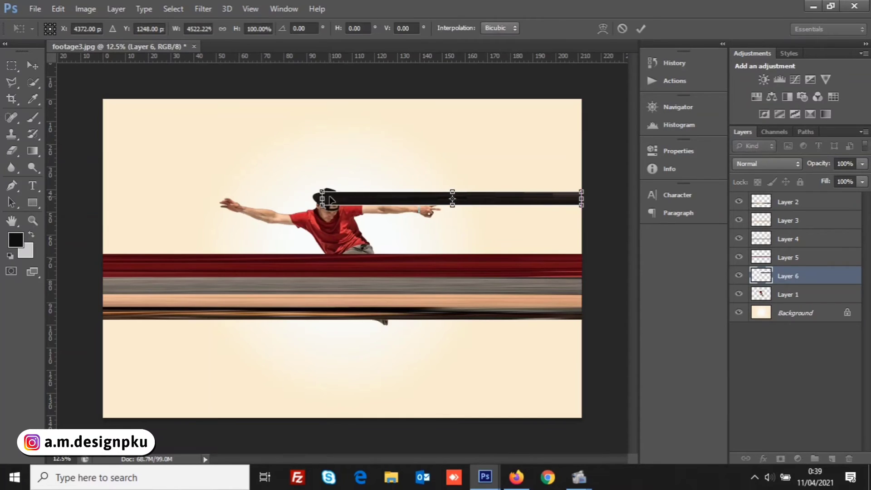
left_click_drag(320, 198, 109, 240)
left_click_drag(377, 199, 378, 249)
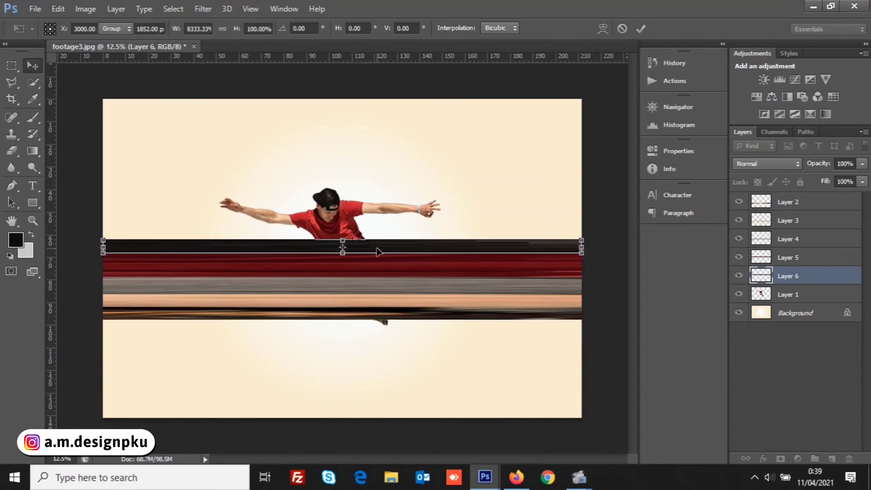
key("Return")
left_click(605, 312)
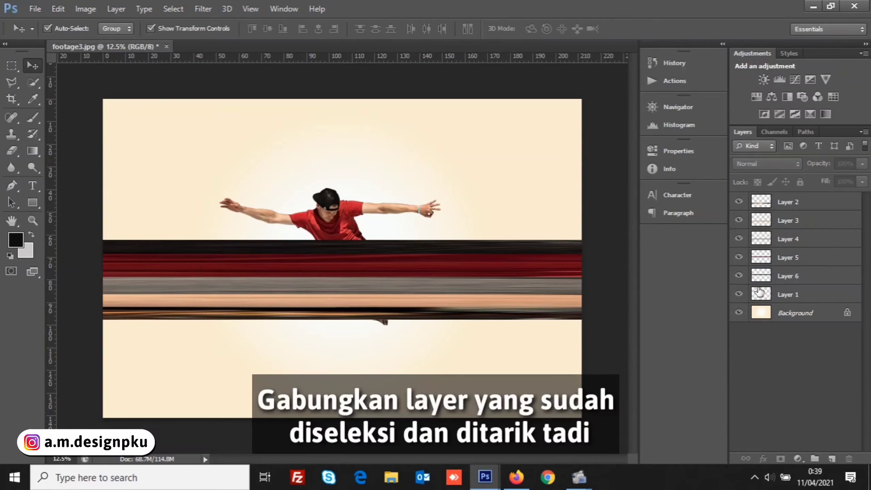
Merge the five colour strip layers, Layer 2 through Layer 6, into a single layer
left_click(786, 278)
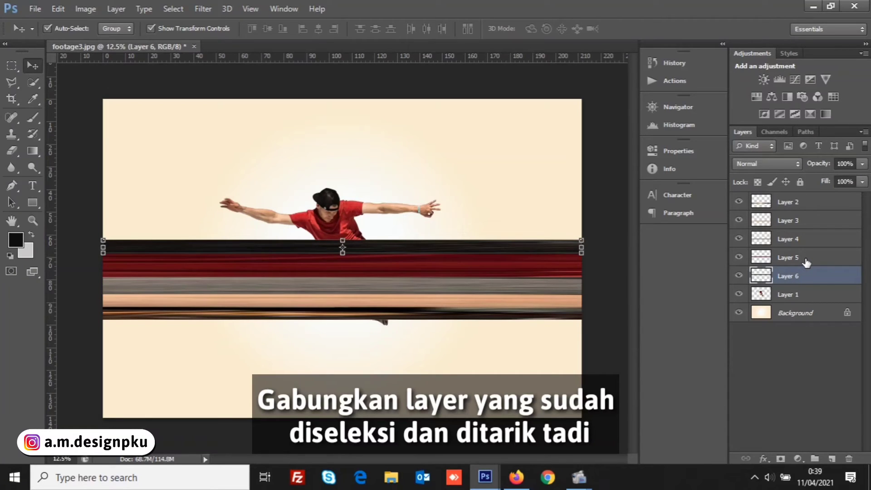
left_click(806, 262, "shift")
left_click(806, 246, "shift")
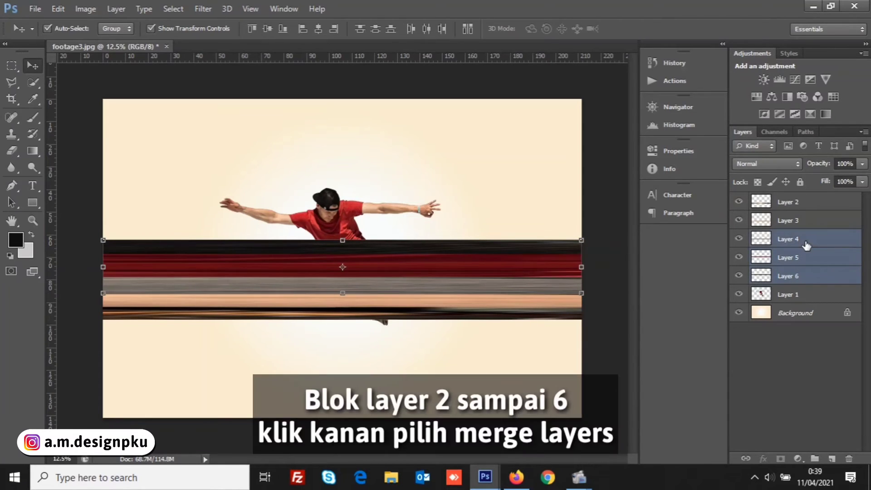
left_click(804, 223, "shift")
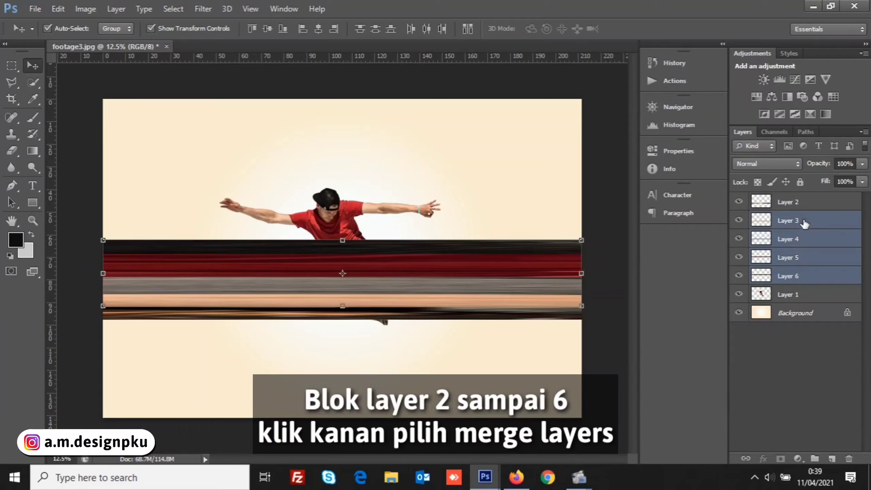
left_click(804, 207, "shift")
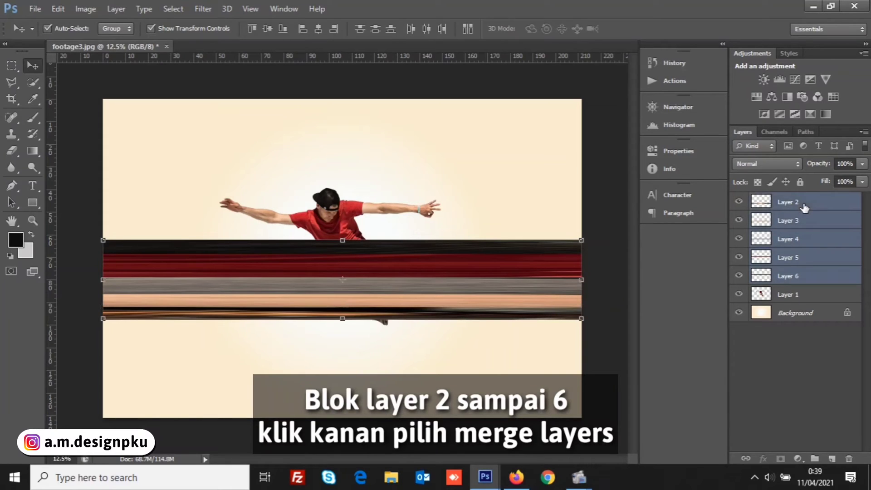
right_click(804, 207)
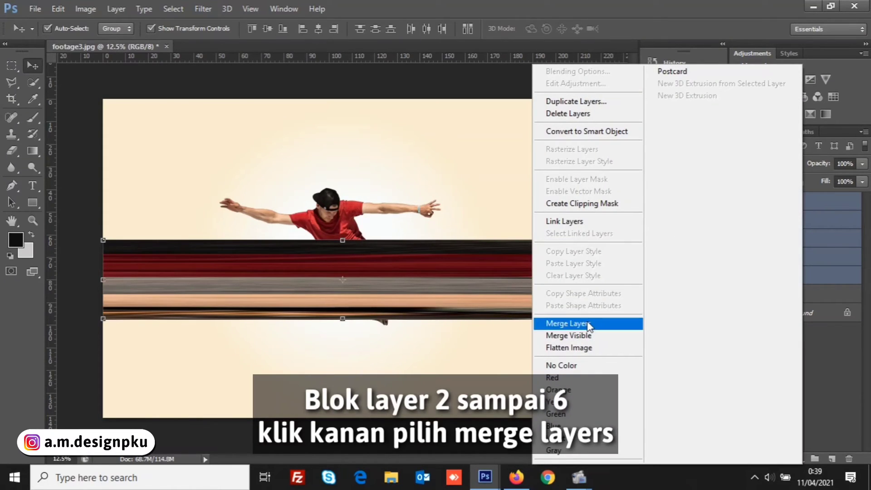
left_click(595, 325)
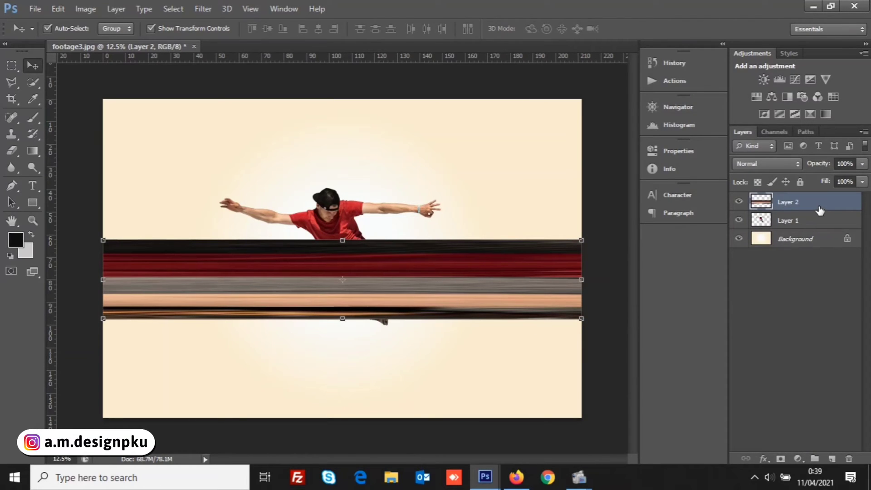
Move the merged colour band to the canvas's upper edge and reduce its height to 72%
mouse_move(541, 286)
left_mouse_down()
mouse_move(546, 171)
mouse_move(563, 144)
mouse_move(540, 143)
left_mouse_up()
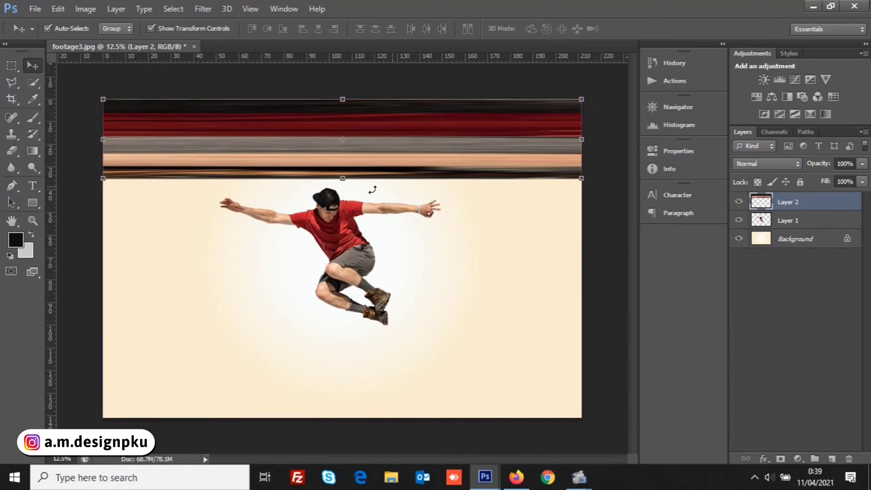
left_click_drag(343, 180, 346, 162)
left_click_drag(406, 220, 408, 216)
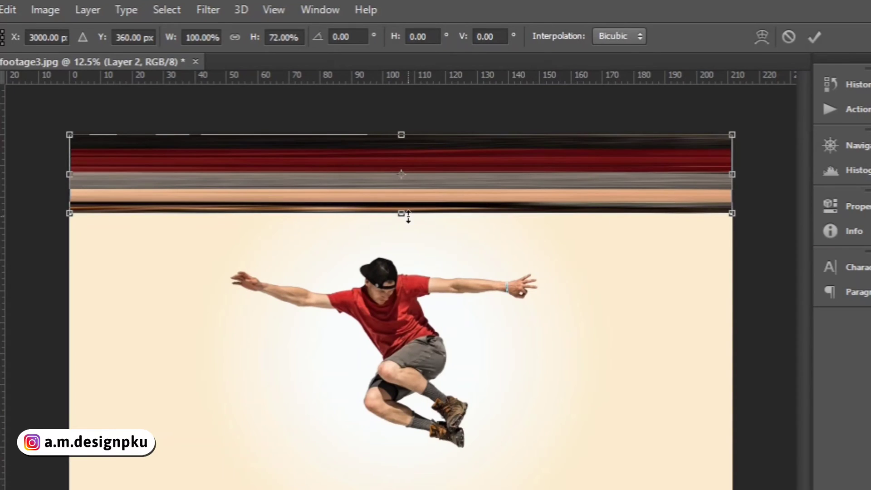
key("Return")
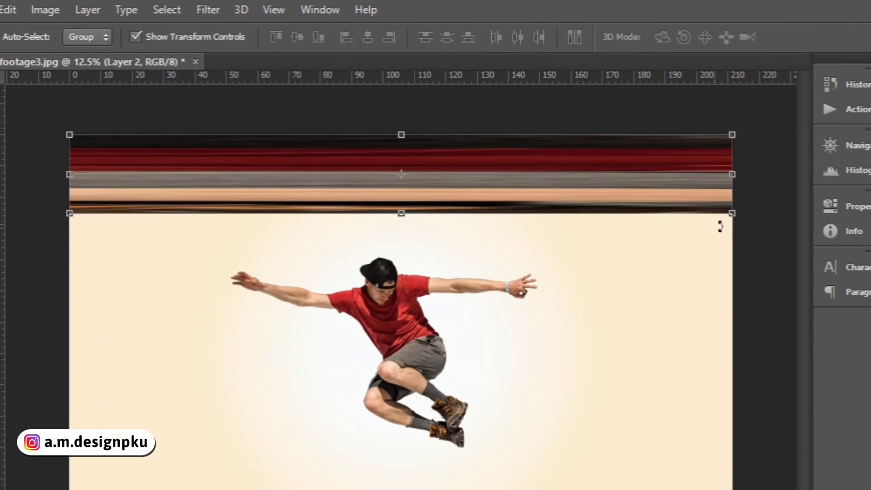
Apply the Polar Coordinates distortion to Layer 2 with the Rectangular to Polar option
left_click(772, 258)
left_click(616, 196)
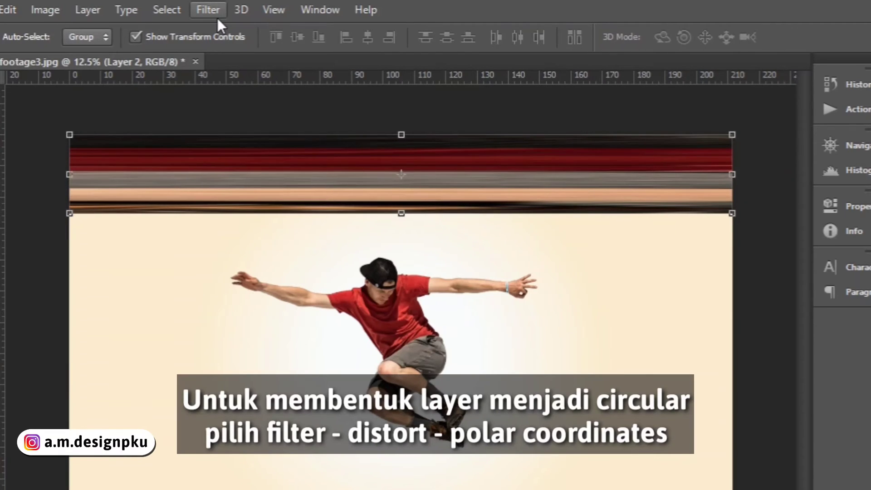
left_click(217, 16)
mouse_move(268, 204)
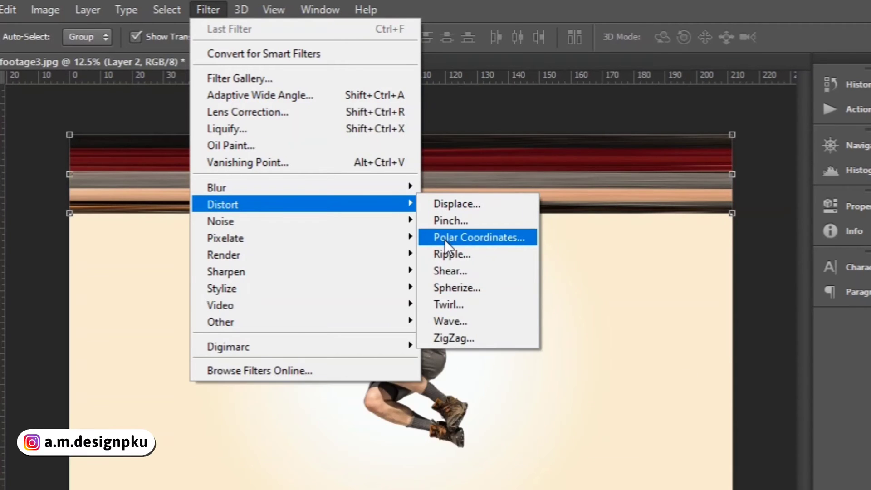
left_click(445, 241)
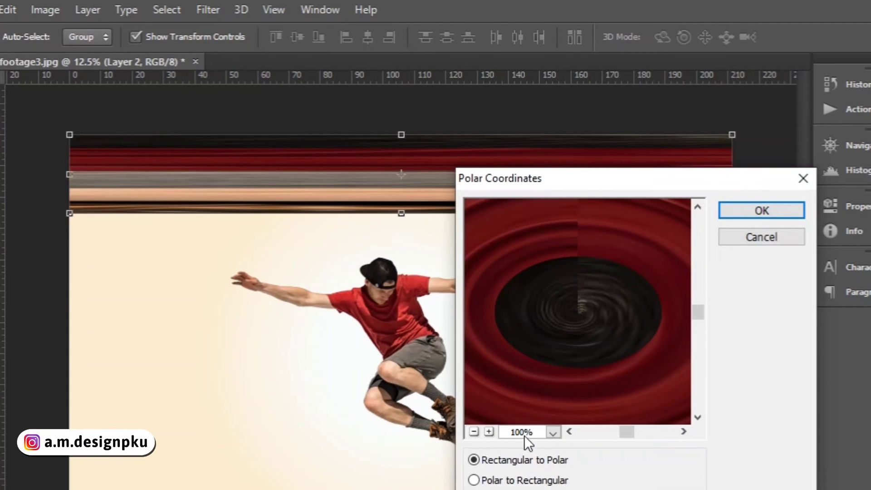
left_click(473, 431)
left_click(473, 431)
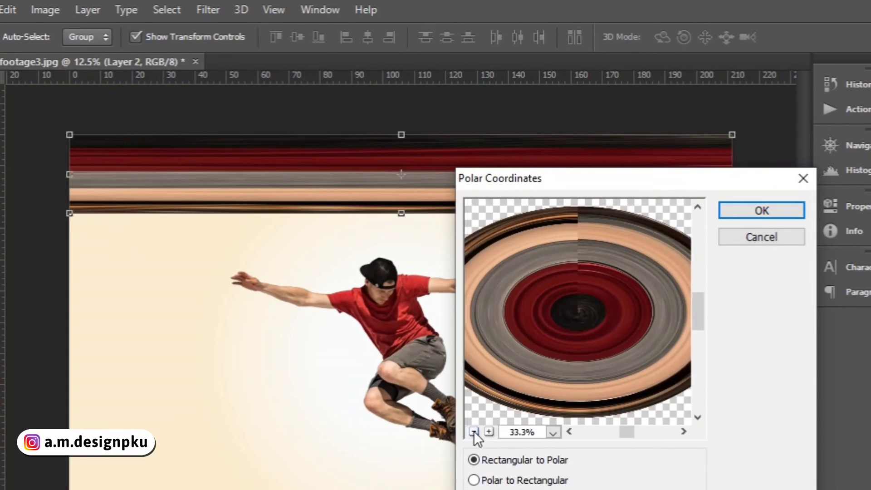
left_click(473, 431)
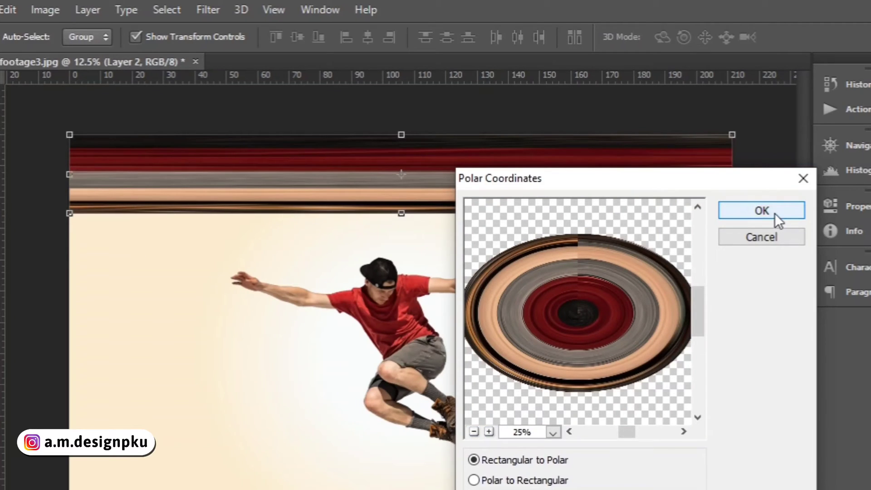
left_click(749, 212)
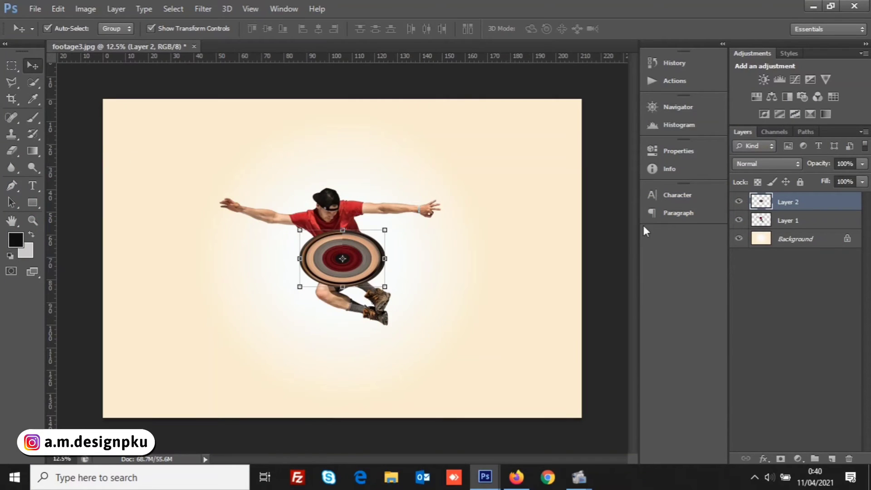
Enlarge the striped disc to about 103 × 69 cm around the man and move Layer 2 below Layer 1
left_click_drag(385, 229, 519, 166)
left_click_drag(443, 205, 355, 215)
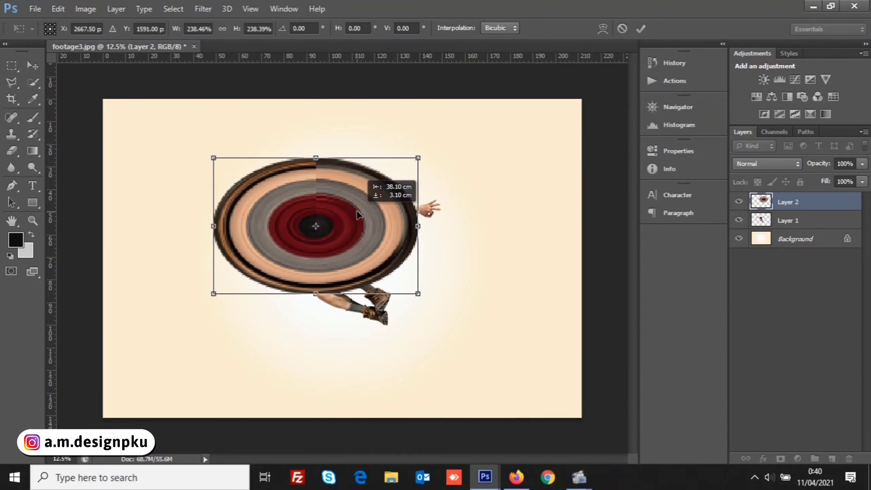
left_click_drag(424, 298, 443, 323)
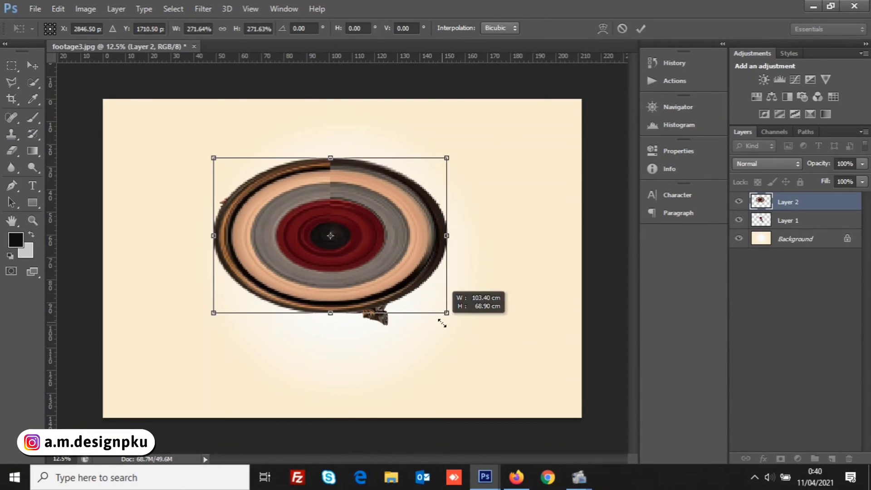
key("Return")
left_click_drag(790, 206, 789, 225)
left_click_drag(418, 250, 416, 254)
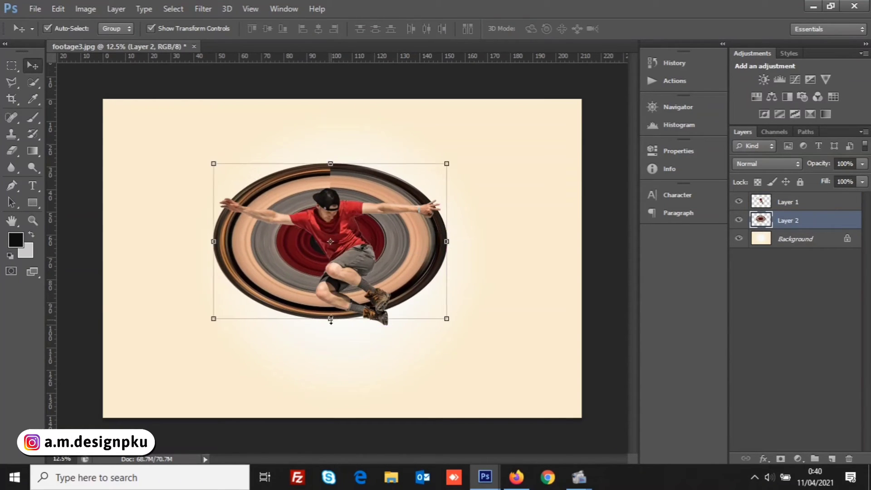
Stretch the disc taller and reposition it so it spans both hands and extends below the man's shoes
left_click_drag(330, 319, 330, 344)
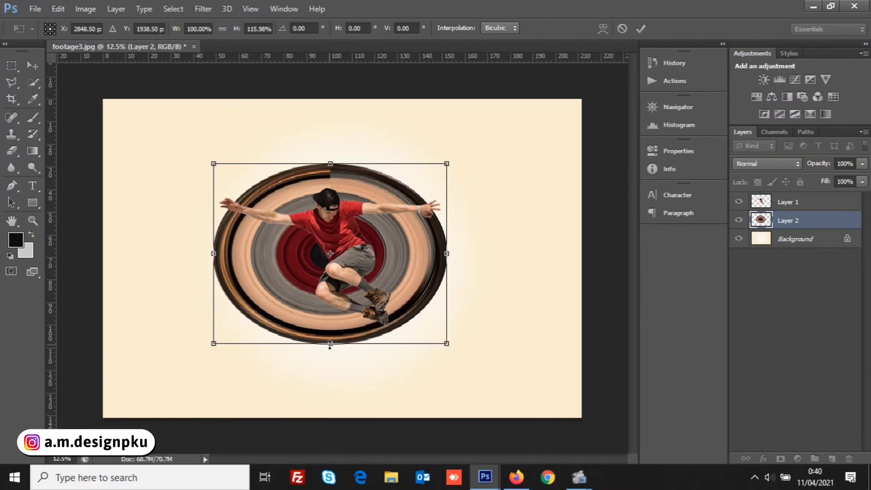
key("Return")
left_click_drag(407, 291, 409, 278)
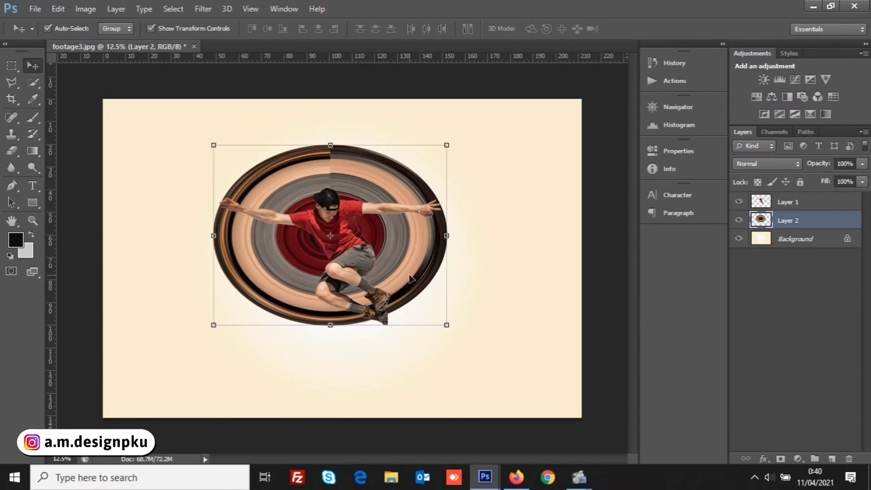
left_click_drag(331, 325, 335, 347)
key("Return")
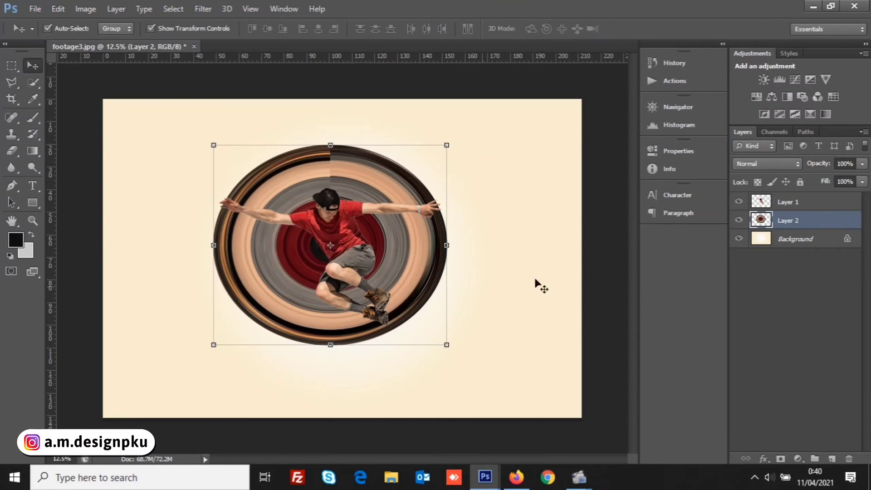
left_click_drag(446, 346, 449, 349)
key("Return")
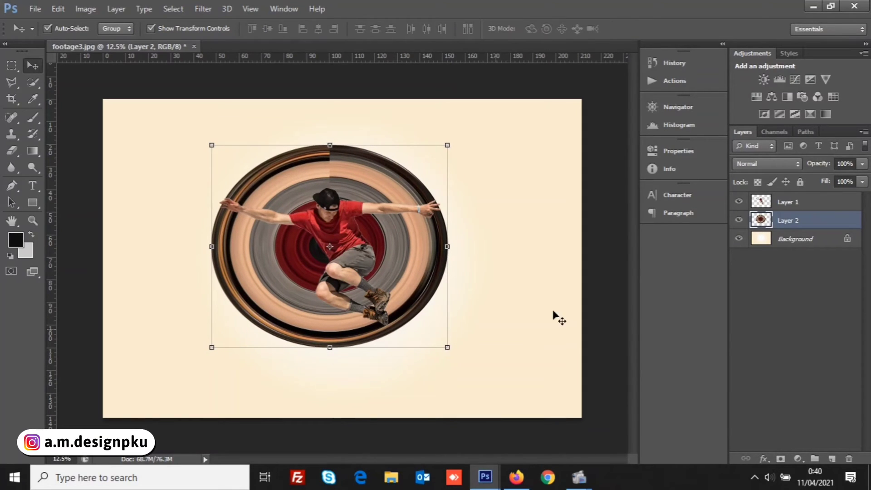
left_click(602, 304)
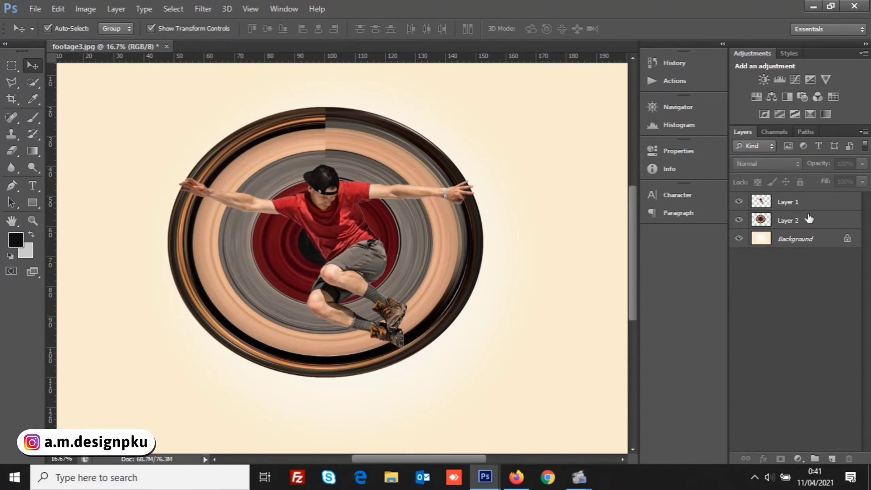
Add a layer mask to Layer 2 and erase the part of the disc above the man's outstretched arms
left_click(813, 221)
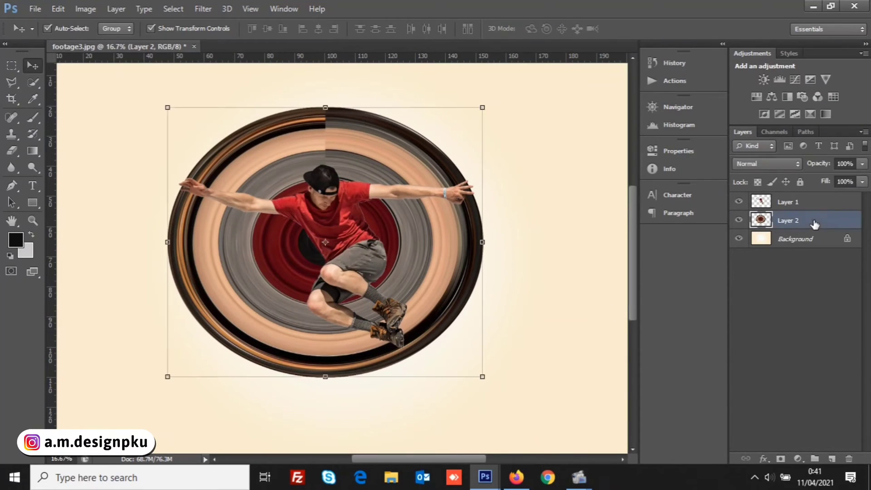
left_click(780, 459)
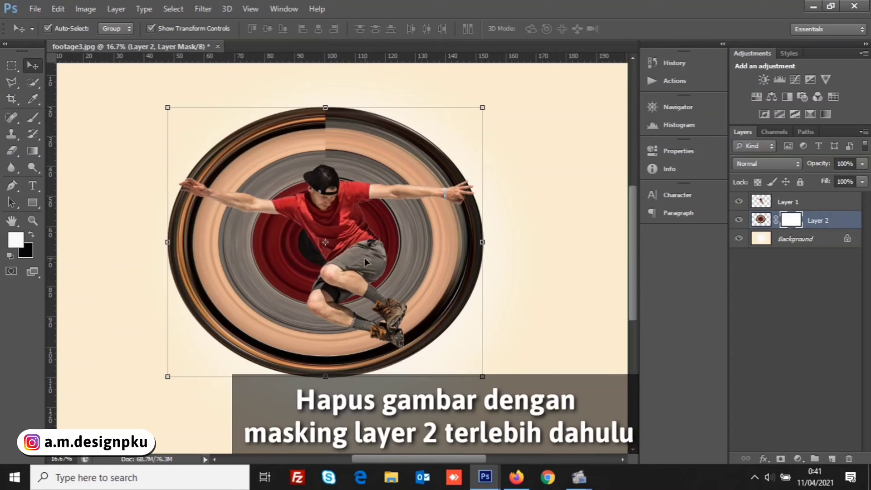
left_click(12, 151)
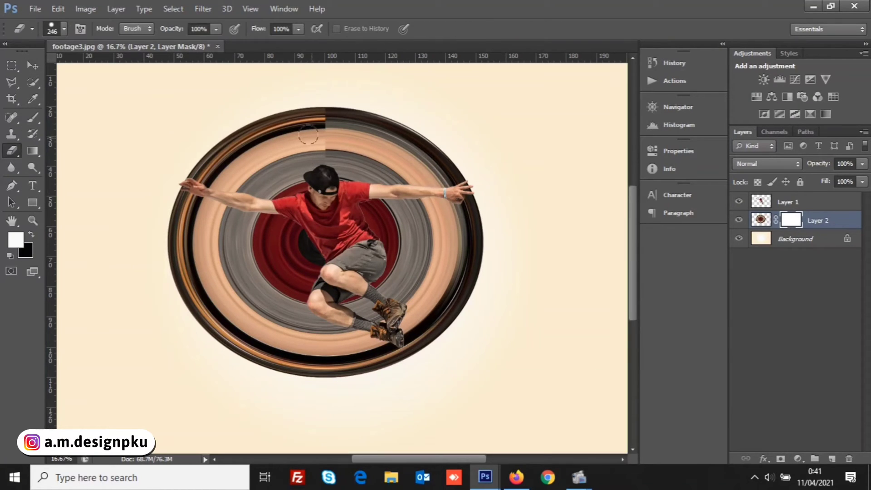
mouse_move(318, 129)
left_mouse_down()
mouse_move(229, 143)
mouse_move(188, 166)
mouse_move(261, 185)
left_mouse_up()
key("ctrl+plus")
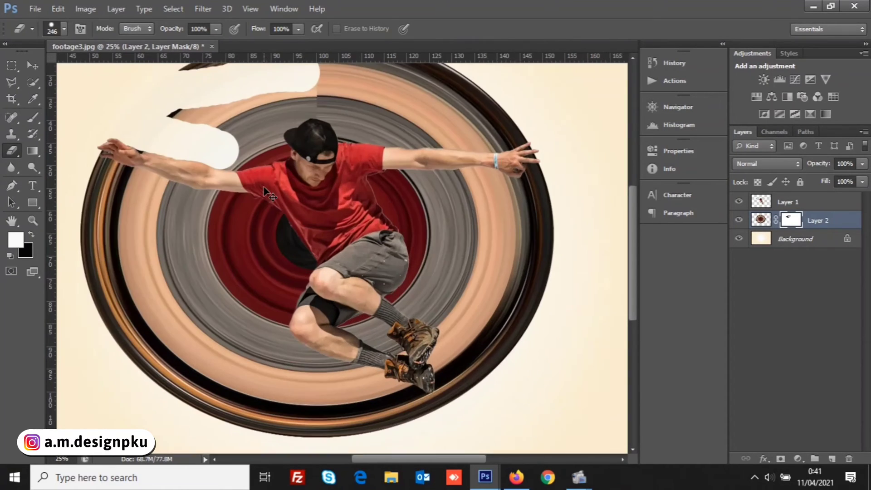
key("ctrl+minus")
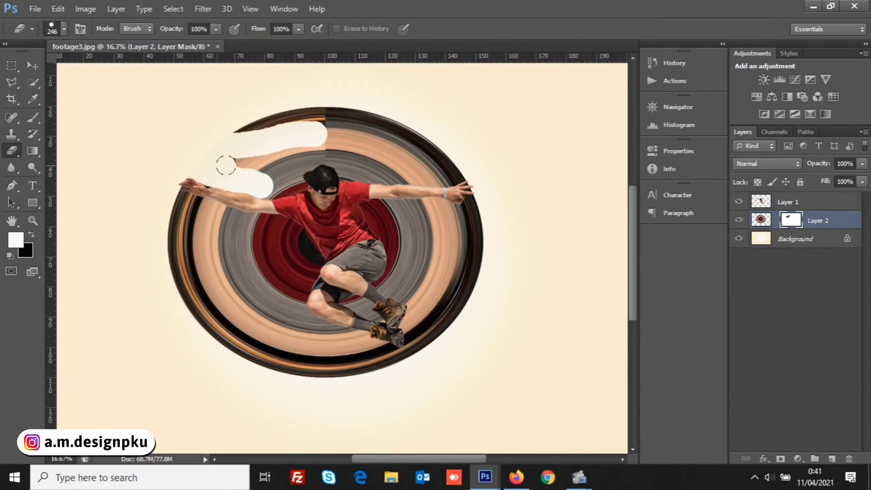
mouse_move(244, 187)
left_mouse_down()
mouse_move(336, 166)
mouse_move(468, 176)
mouse_move(368, 121)
mouse_move(245, 123)
mouse_move(434, 136)
mouse_move(249, 156)
mouse_move(274, 168)
mouse_move(380, 154)
left_mouse_up()
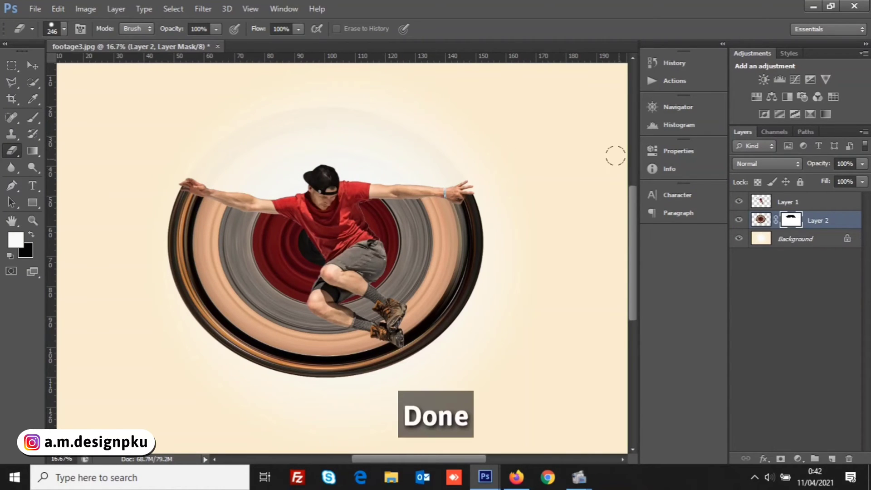
key("ctrl+minus")
key("ctrl+minus")
key("ctrl+minus")
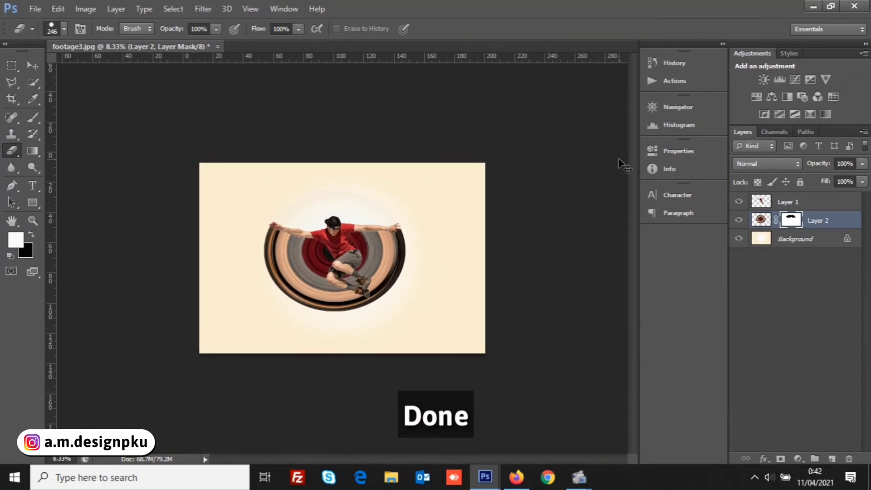
key("ctrl+plus")
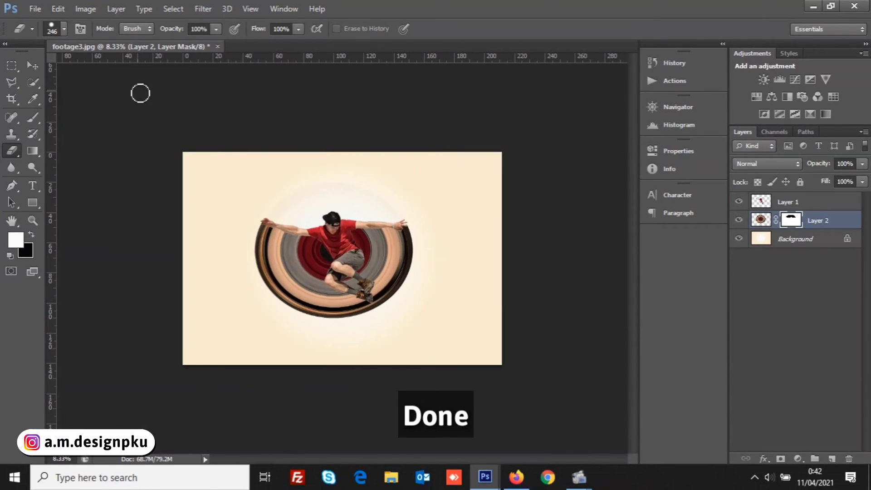
left_click(32, 66)
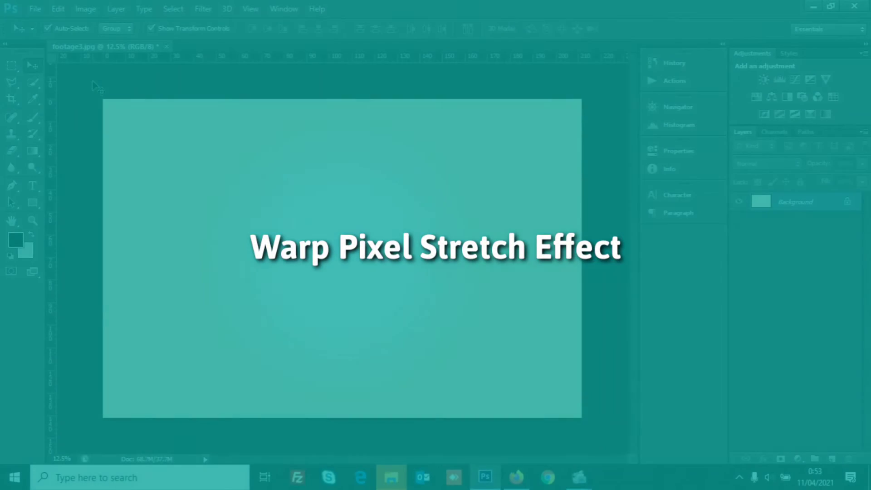
Open the image footage2.png
left_click(30, 8)
left_click(41, 33)
double_click(204, 100)
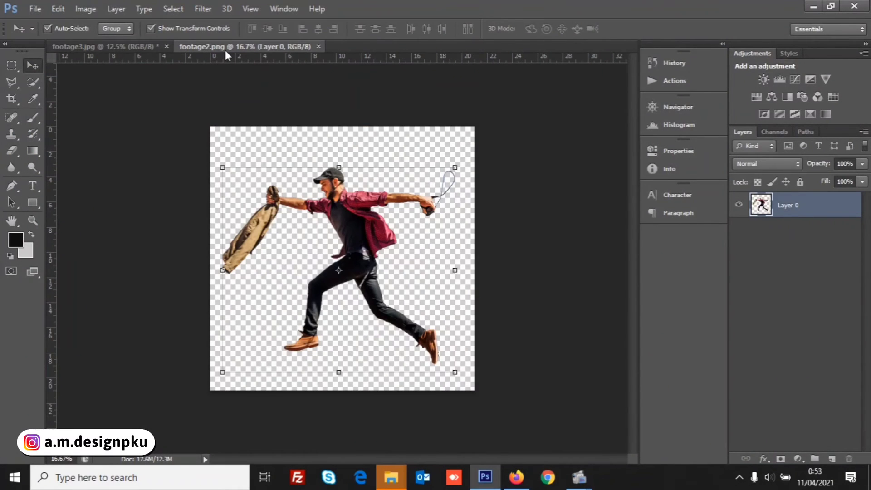
Float footage2.png in its own window, copy the running man onto the footage3.jpg background, and close footage2.png
right_click(225, 50)
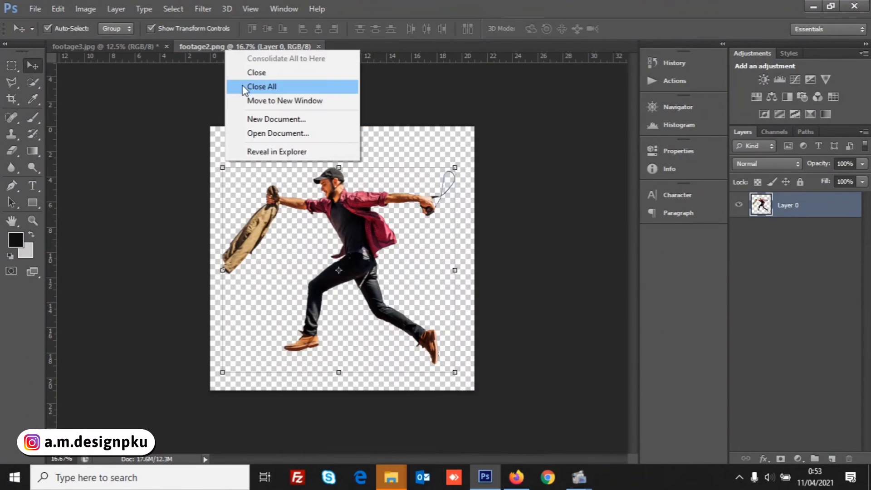
left_click(245, 99)
left_click_drag(236, 195, 264, 239)
left_click(277, 49)
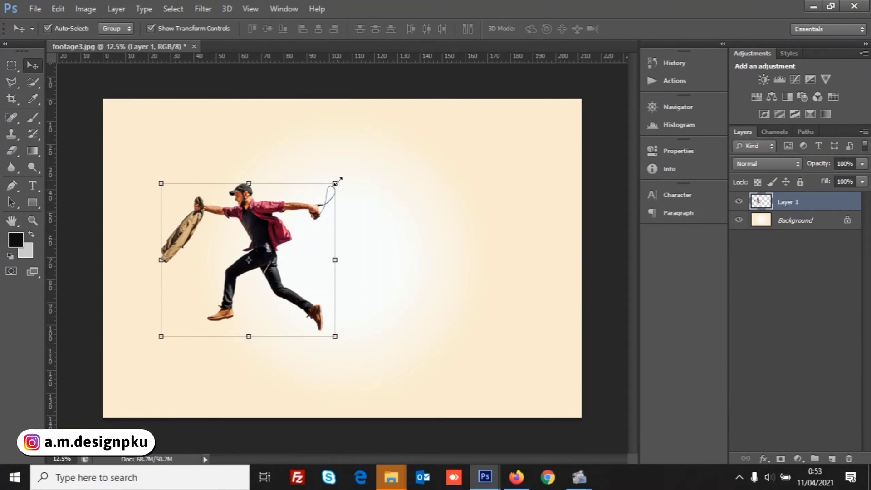
Copy a thin vertical strip of the man's raised rear shoe from Layer 1 onto a new layer
left_click(241, 79)
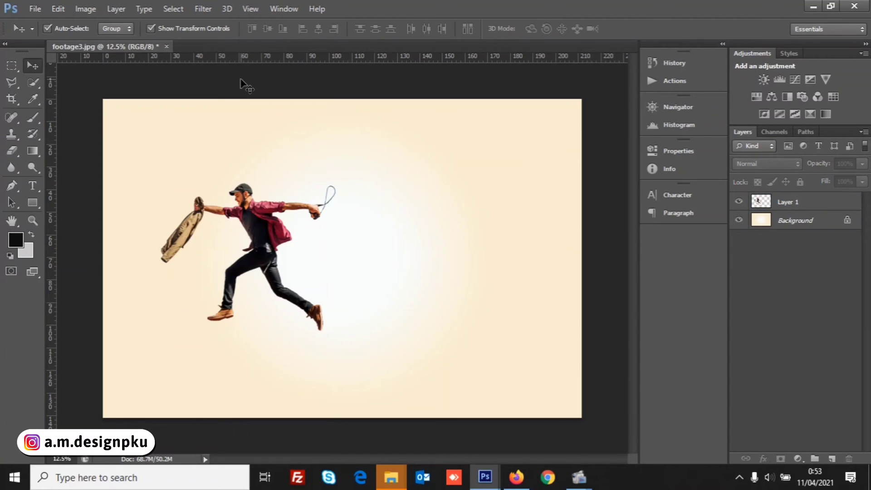
key("ctrl+plus")
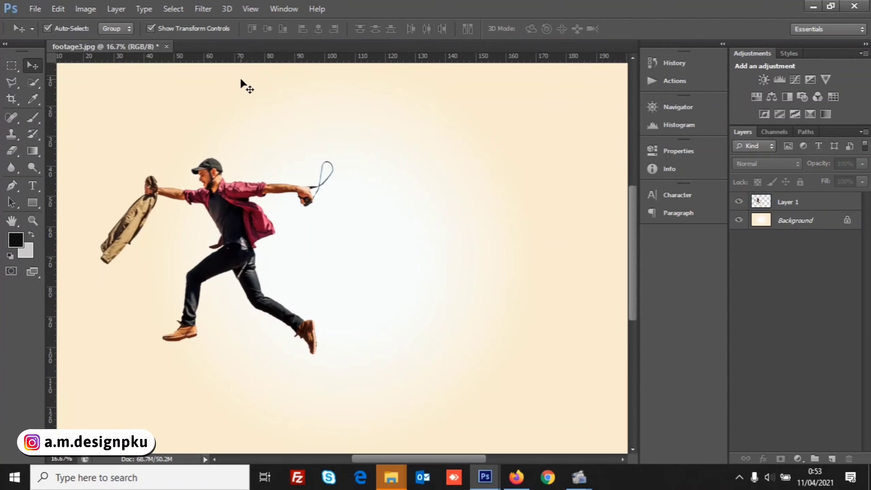
left_click(793, 204)
left_click(15, 67)
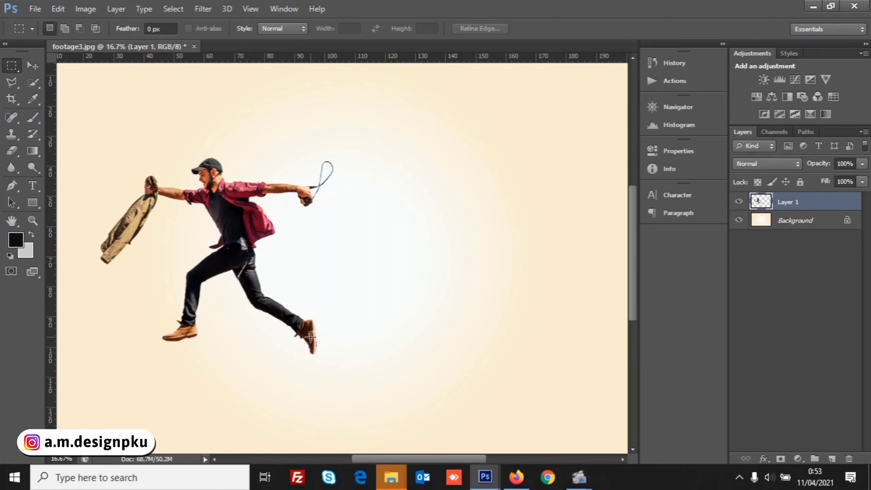
left_click_drag(306, 323, 315, 353)
key("ctrl+j")
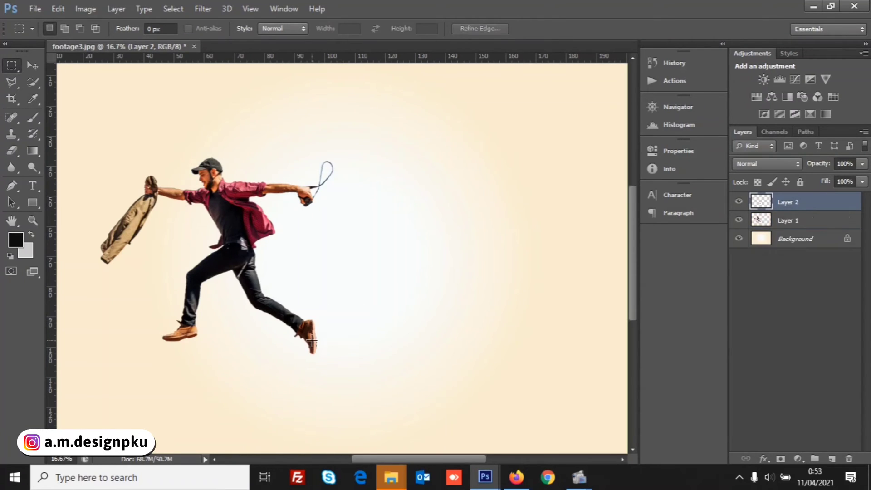
Stretch the shoe strip horizontally into a band spanning the full canvas width
left_click(32, 66)
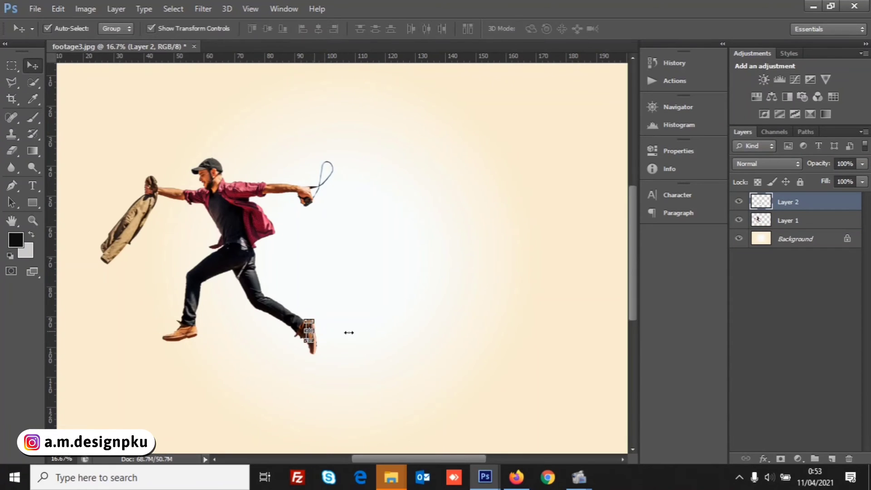
left_click_drag(348, 333, 628, 350)
key("ctrl+minus")
left_click_drag(567, 316, 583, 316)
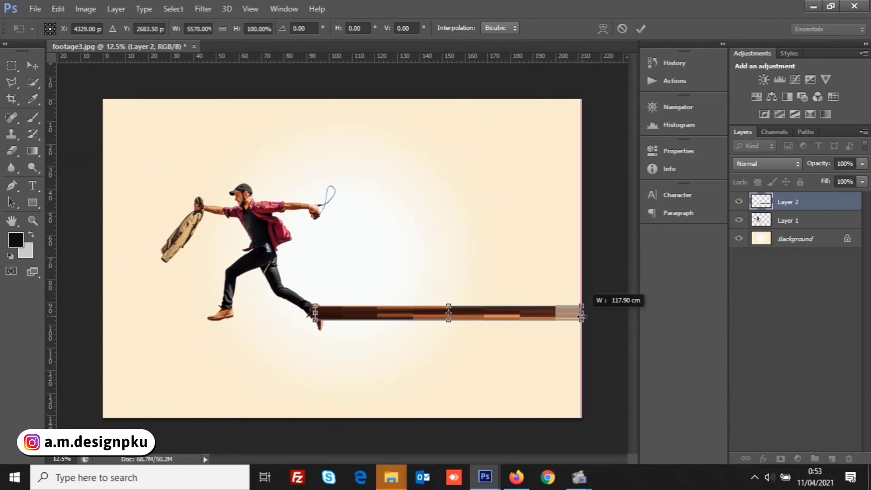
left_click_drag(315, 312, 103, 313)
key("Return")
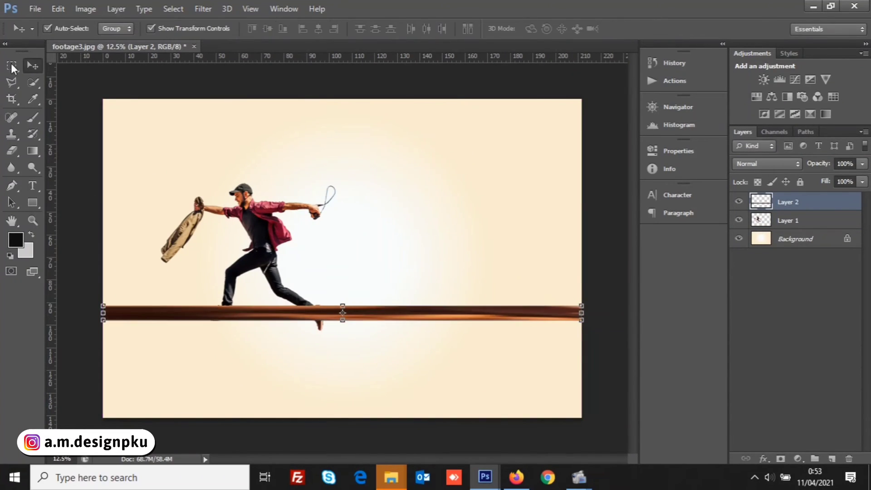
Copy a thin vertical strip of the man's black trousers from Layer 1 onto a new layer
left_click(12, 66)
key("alt+bracketleft")
mouse_move(271, 264)
left_mouse_down()
mouse_move(275, 285)
mouse_move(581, 275)
left_mouse_up()
key("ctrl+j")
Stretch the trouser strip across the full canvas width and heighten it to about 252%, reaching from the waist to the shoe band
left_click(37, 70)
key("ctrl+t")
left_click_drag(271, 275, 103, 275)
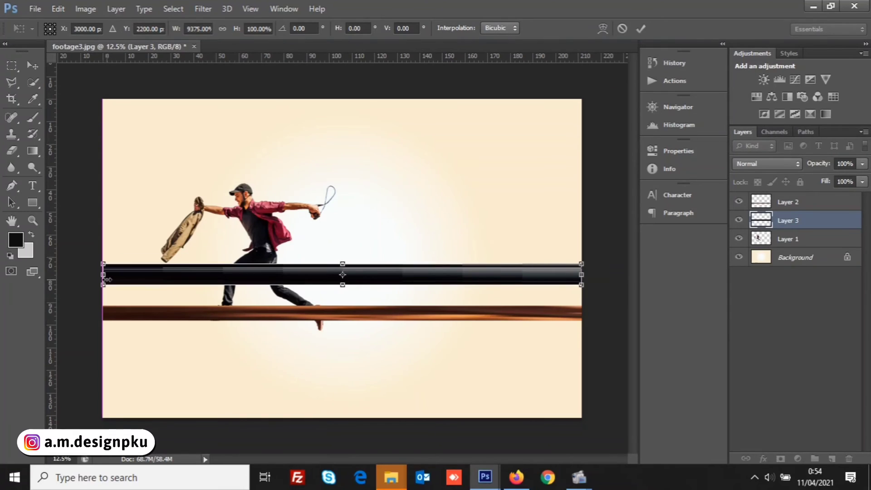
left_click_drag(342, 284, 343, 305)
left_click_drag(342, 264, 348, 249)
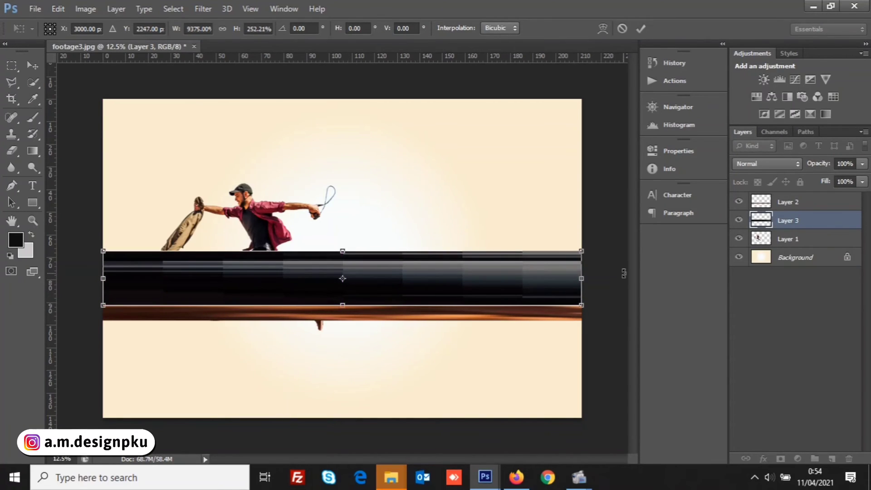
key("Return")
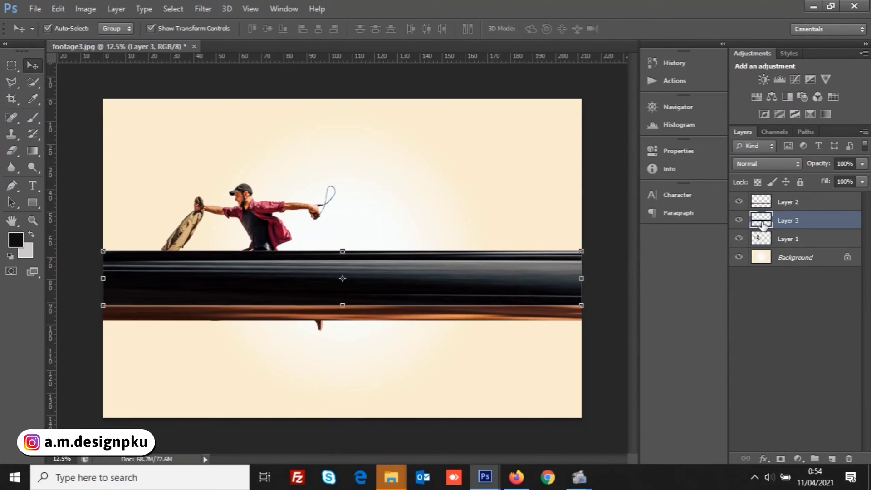
Heighten the shoe band on Layer 2 to about 168%, down to the shoe's lower end, and nudge the black trouser band slightly down
left_click(763, 203)
key("ctrl+t")
left_click_drag(342, 321, 343, 333)
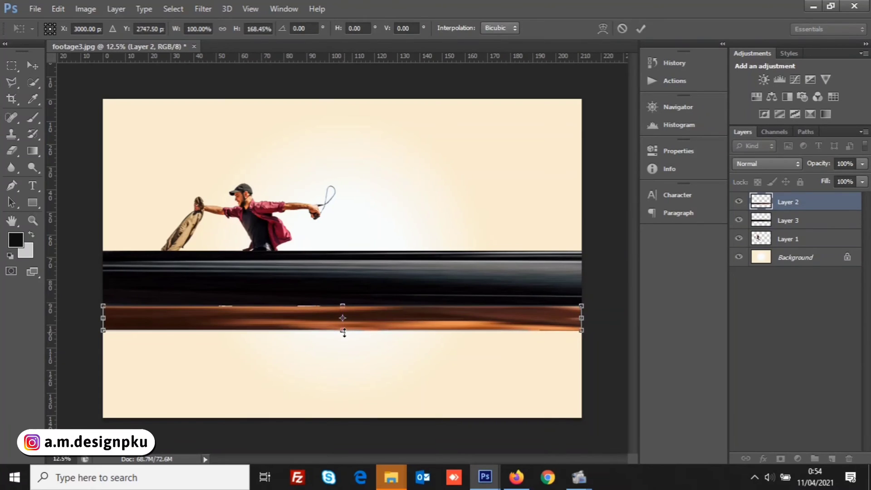
key("Return")
left_click(388, 268)
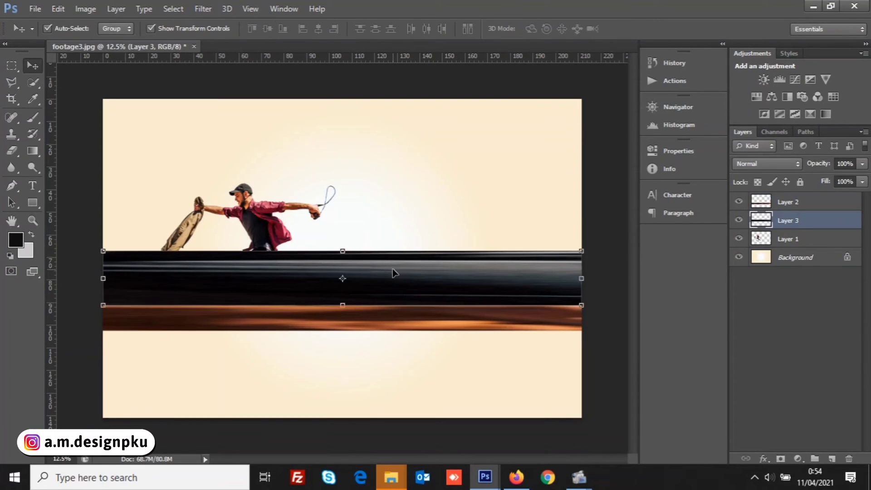
key("Down")
left_click(603, 257)
Copy a thin strip of the red shirt from Layer 1 and stretch it into a full-width band reaching down to the black band
left_click(11, 66)
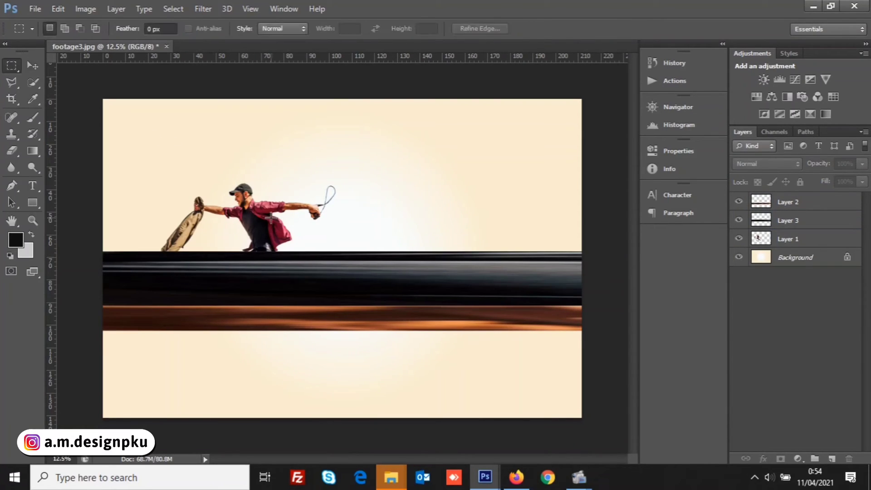
mouse_move(272, 218)
left_mouse_down()
mouse_move(278, 245)
mouse_move(584, 259)
mouse_move(103, 235)
left_mouse_up()
left_click(782, 240)
key("ctrl+j")
key("v")
left_click_drag(342, 244, 343, 249)
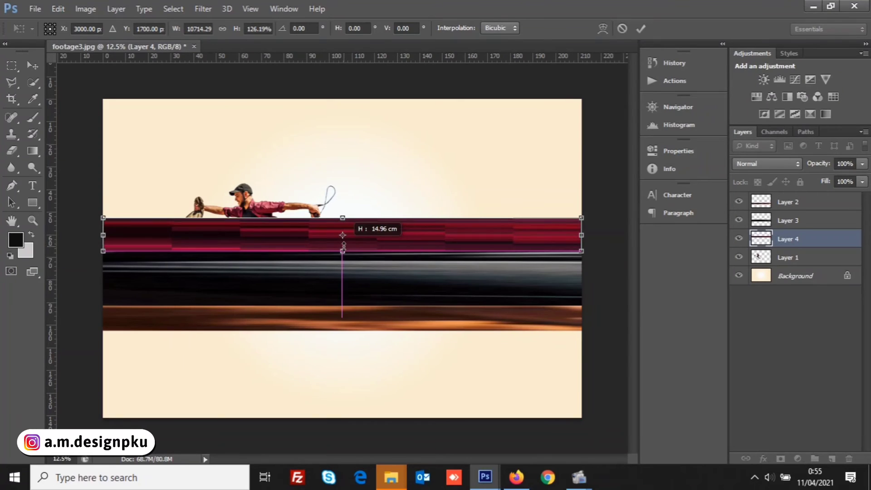
key("Return")
Copy a thin strip of the man's rear hand from Layer 1 and stretch it into a full-width band above the red one
left_click(792, 257)
left_click(11, 67)
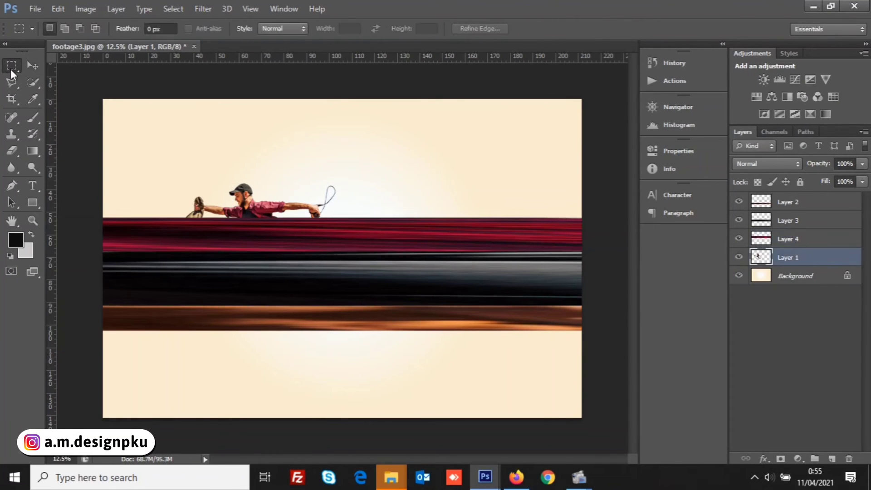
mouse_move(312, 205)
left_mouse_down()
mouse_move(320, 220)
mouse_move(586, 210)
mouse_move(105, 211)
left_mouse_up()
key("ctrl+j")
key("v")
key("Return")
Copy a thin vertical strip of the man's head and cap from Layer 1 onto a new layer
left_click(14, 65)
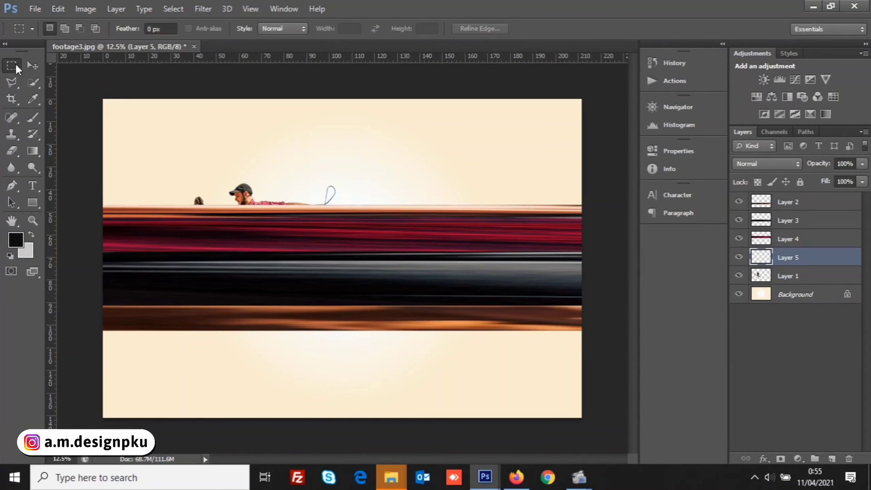
left_click(784, 277)
left_click_drag(241, 184, 248, 204)
key("ctrl+j")
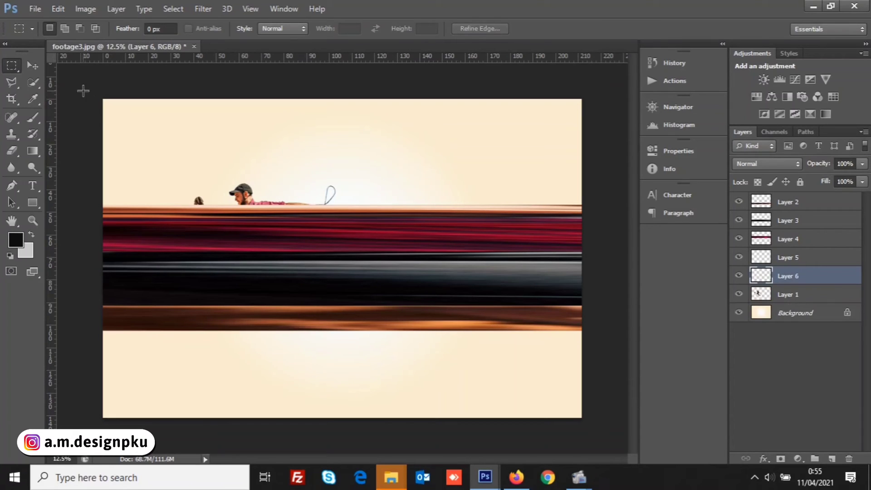
Stretch the head strip across the full canvas width and heighten it to about 117% to close the gap to the hand band
left_click(32, 68)
key("ctrl+t")
left_click_drag(248, 194, 588, 219)
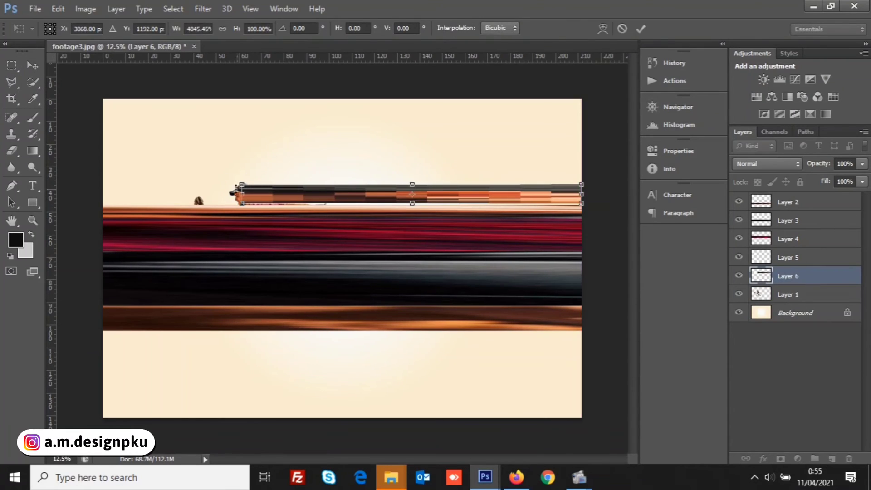
left_click_drag(241, 194, 103, 194)
key("Return")
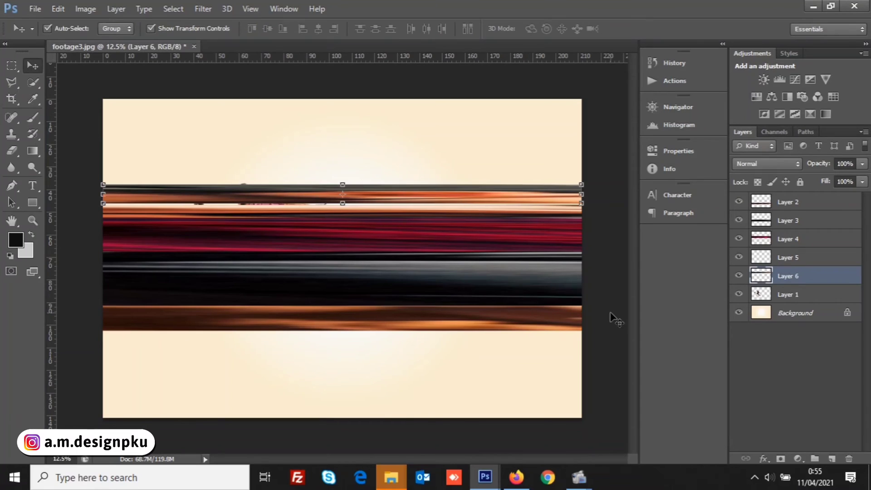
left_click_drag(485, 198, 484, 200)
left_click_drag(340, 185, 340, 181)
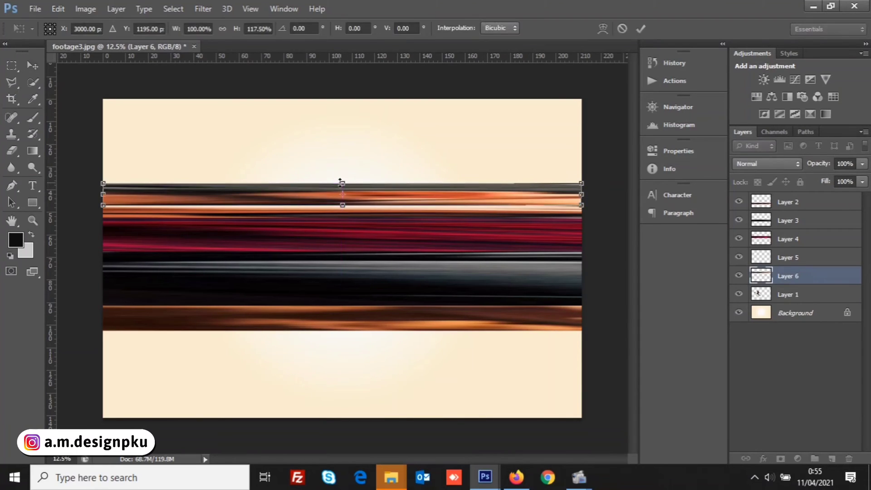
key("Return")
left_click(610, 251)
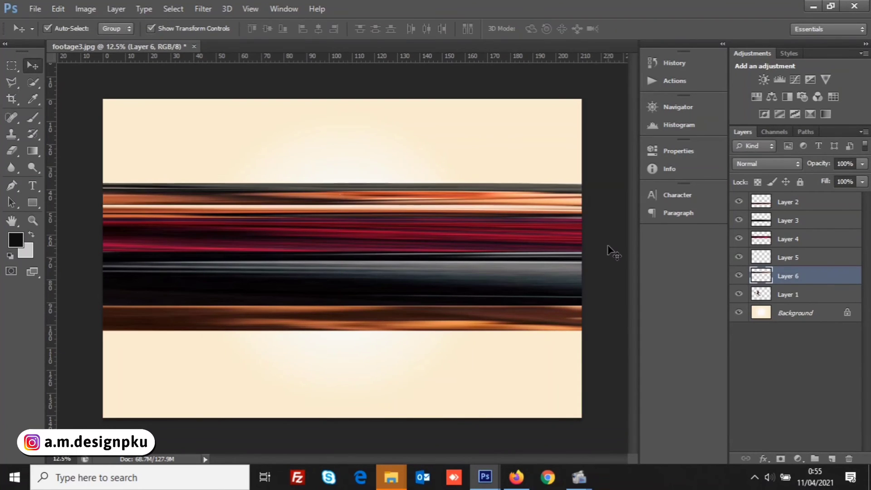
Merge the five stretched band layers, Layer 2 to Layer 6, into one and place it beneath Layer 1
left_click(811, 212)
left_click(799, 224, "shift")
left_click(794, 243, "shift")
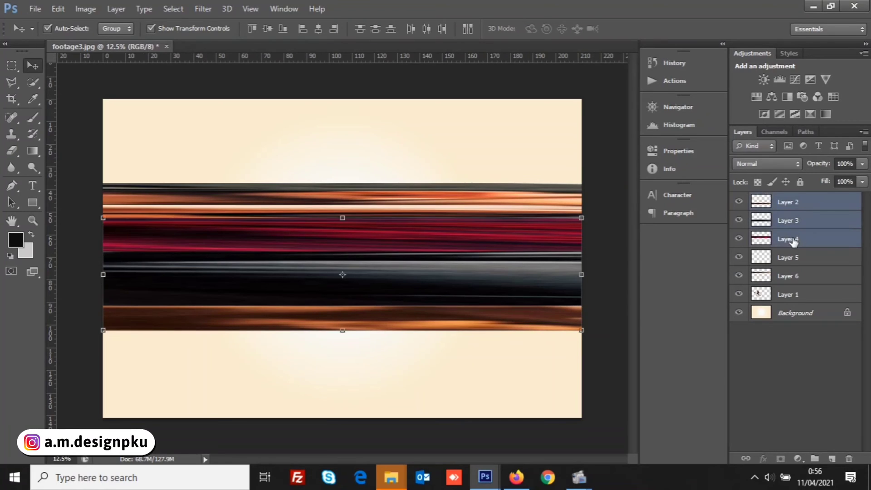
left_click(787, 258, "shift")
left_click(785, 275, "shift")
right_click(785, 275)
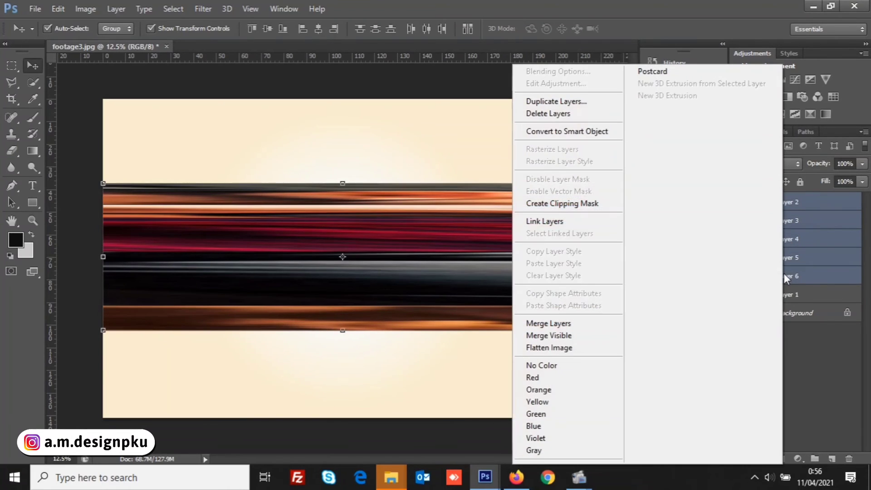
left_click(544, 323)
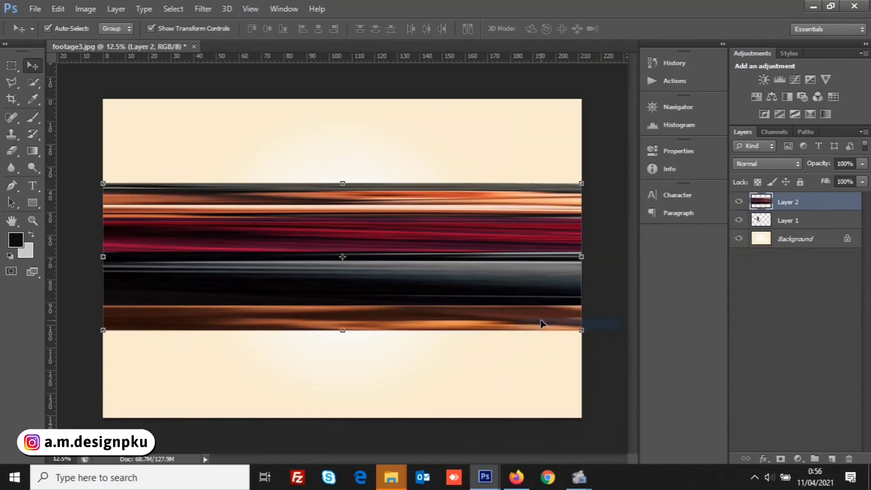
left_click_drag(810, 210, 806, 224)
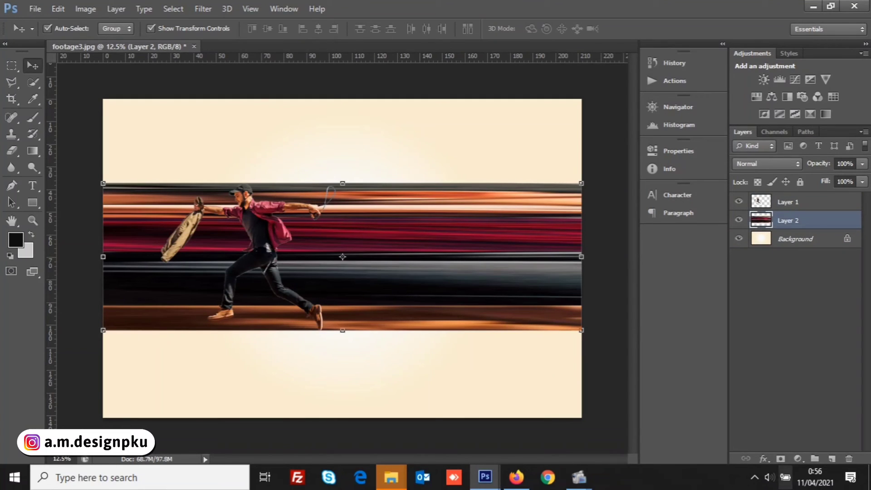
Add a layer mask to Layer 2 and erase the part of the bands in front of the running man
left_click(780, 458)
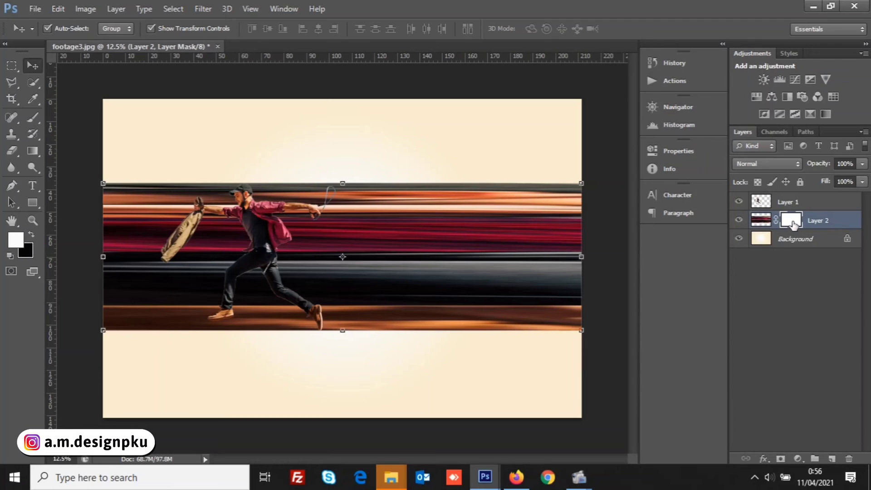
left_click(12, 150)
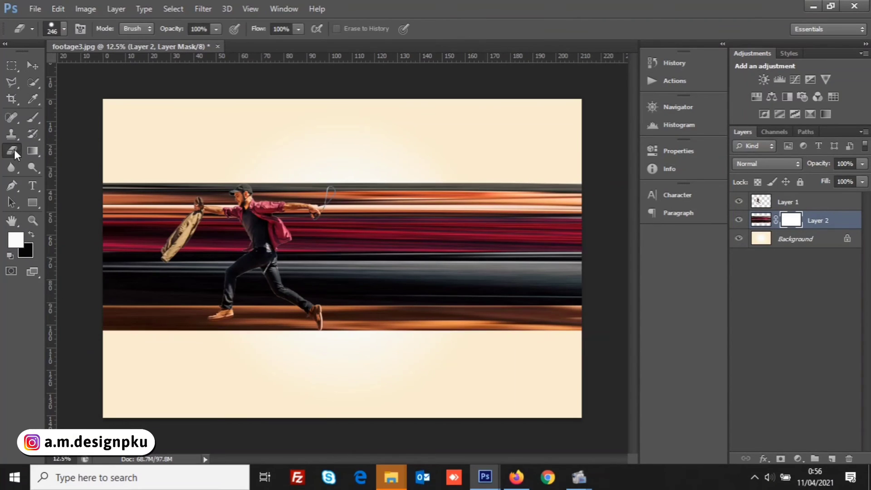
mouse_move(159, 188)
left_mouse_down()
mouse_move(129, 311)
mouse_move(113, 234)
mouse_move(153, 192)
mouse_move(131, 280)
mouse_move(118, 222)
mouse_move(126, 231)
mouse_move(135, 200)
mouse_move(97, 281)
mouse_move(108, 182)
mouse_move(228, 188)
mouse_move(262, 281)
mouse_move(310, 333)
mouse_move(231, 279)
mouse_move(214, 205)
mouse_move(263, 328)
mouse_move(152, 308)
mouse_move(181, 325)
mouse_move(232, 326)
mouse_move(206, 243)
mouse_move(261, 322)
mouse_move(213, 298)
mouse_move(192, 187)
mouse_move(144, 290)
mouse_move(173, 200)
mouse_move(150, 285)
mouse_move(199, 303)
mouse_move(99, 240)
left_mouse_up()
Warp the bands on Layer 2, pulling both far corners up beyond the canvas's upper edge so the stripes curve and fold over
left_click(32, 66)
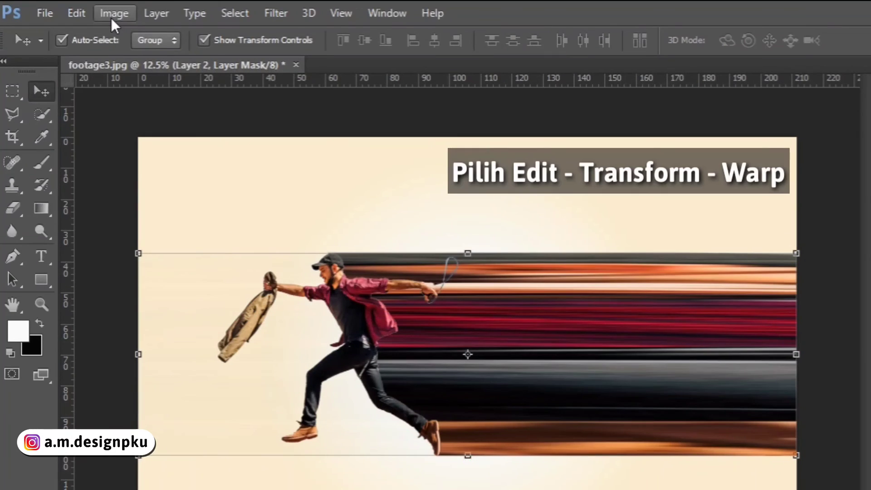
left_click(58, 9)
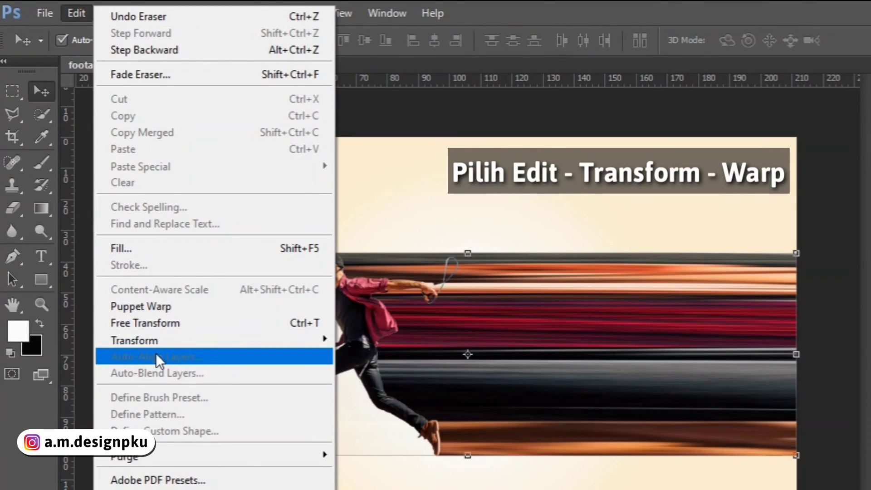
mouse_move(178, 335)
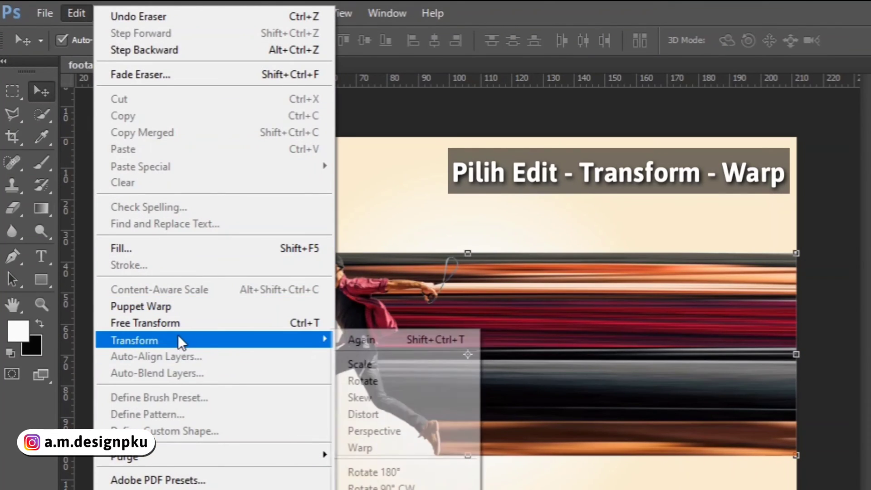
left_click(363, 453)
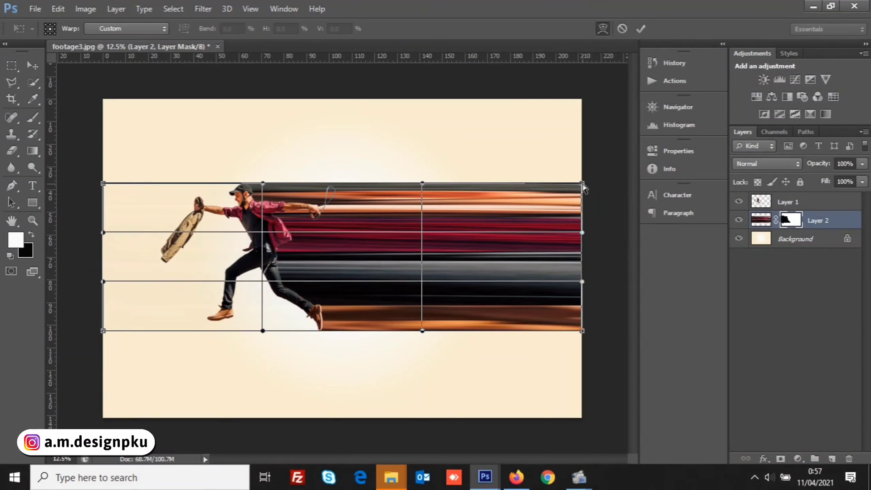
mouse_move(582, 183)
left_mouse_down()
mouse_move(547, 122)
mouse_move(483, 81)
left_mouse_up()
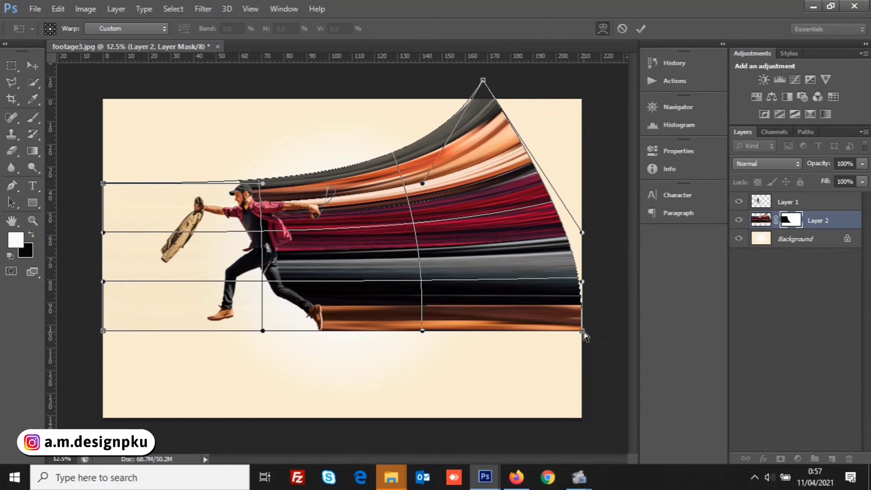
mouse_move(583, 332)
left_mouse_down()
mouse_move(488, 208)
mouse_move(478, 169)
mouse_move(423, 77)
mouse_move(421, 45)
left_mouse_up()
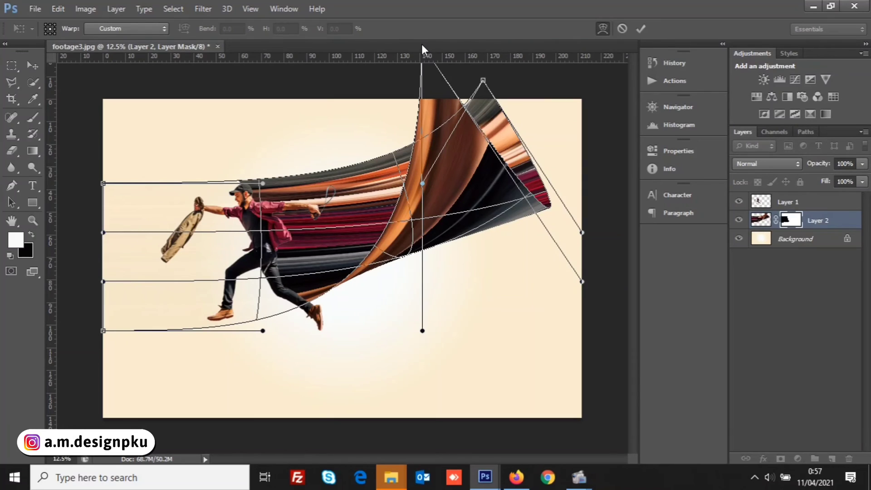
key("Return")
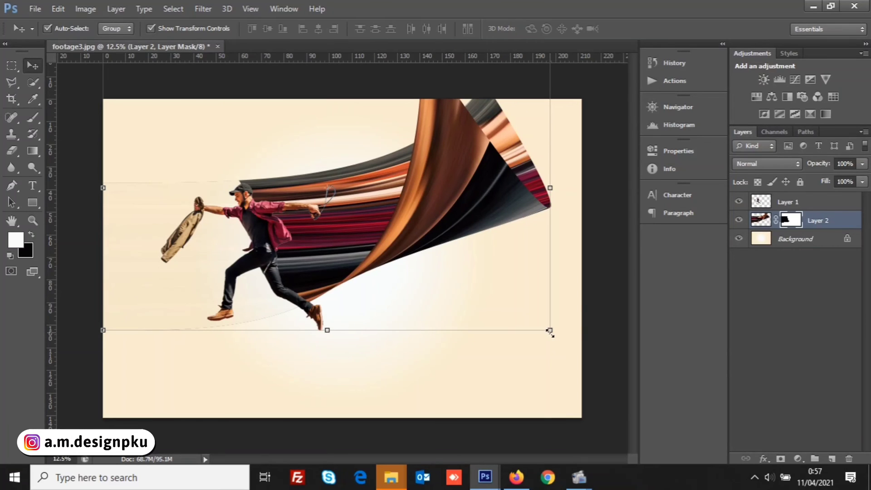
Enlarge the warped bands proportionally to about 115% and shift them to line up with the man's head and rear shoe
left_click_drag(549, 331, 588, 355)
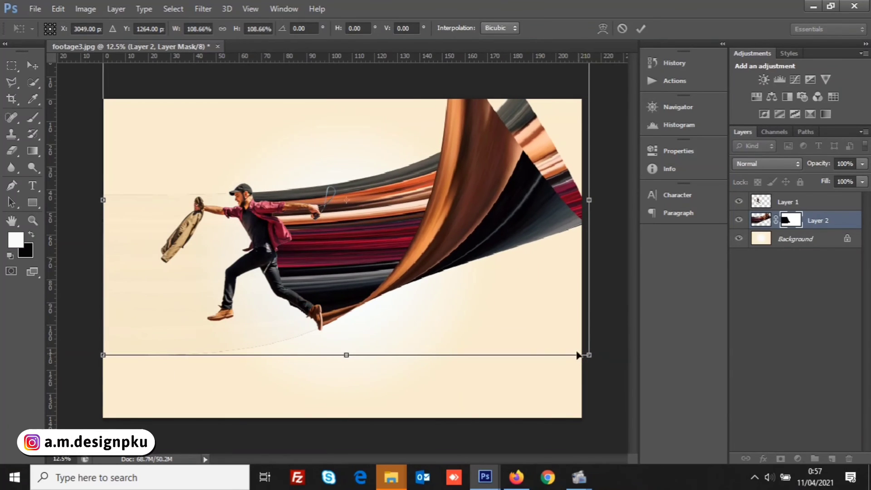
left_click_drag(387, 219, 380, 210)
left_click_drag(579, 352, 599, 367)
left_click_drag(431, 284, 428, 279)
left_click_drag(603, 363, 608, 354)
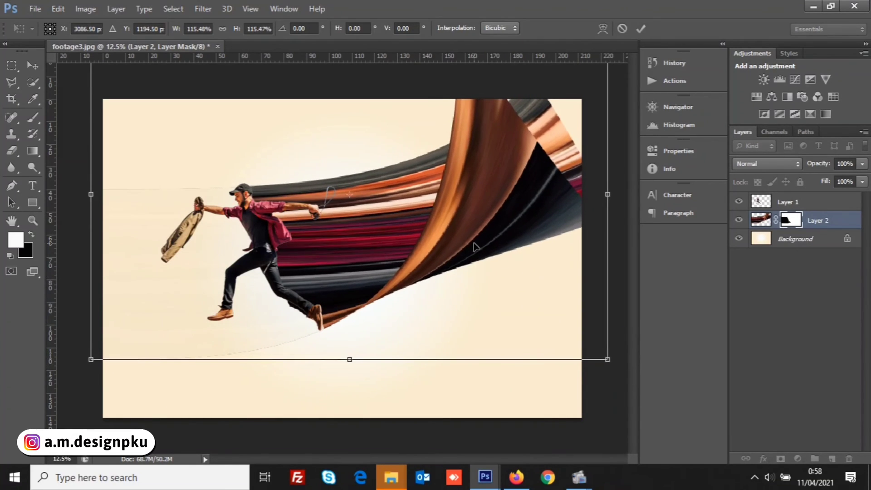
Fine-tune the position of the enlarged bands so their edges meet the man's cap and rear shoe
left_click_drag(476, 245, 471, 243)
key("Down")
key("Down")
key("Down")
key("Down")
key("Down")
key("Down")
key("Down")
key("Down")
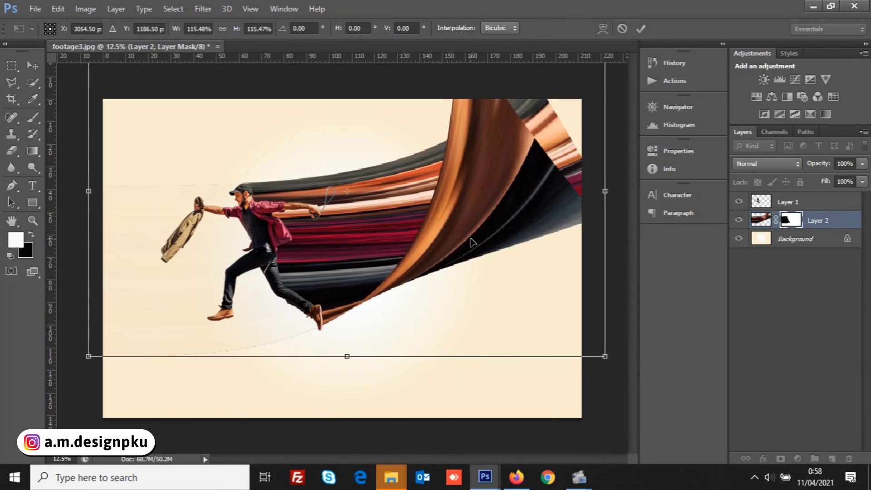